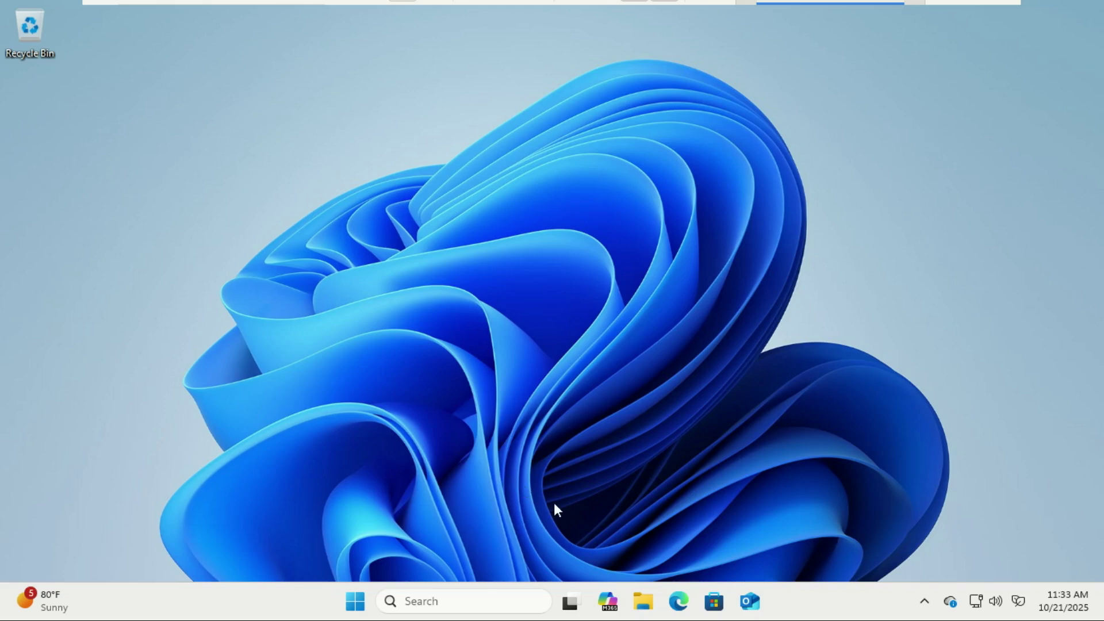
- In Edge, go to windhawk.net from the search results and download windhawk_setup.exe
{"action": "left_click", "coordinate": [677, 604]}
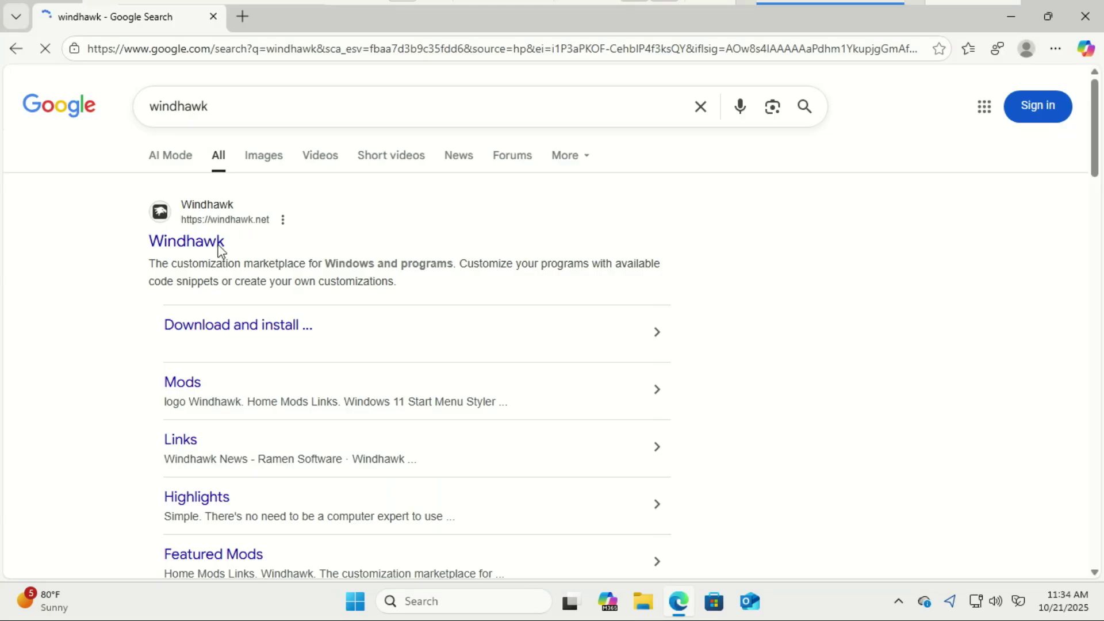
{"action": "left_click", "coordinate": [196, 241]}
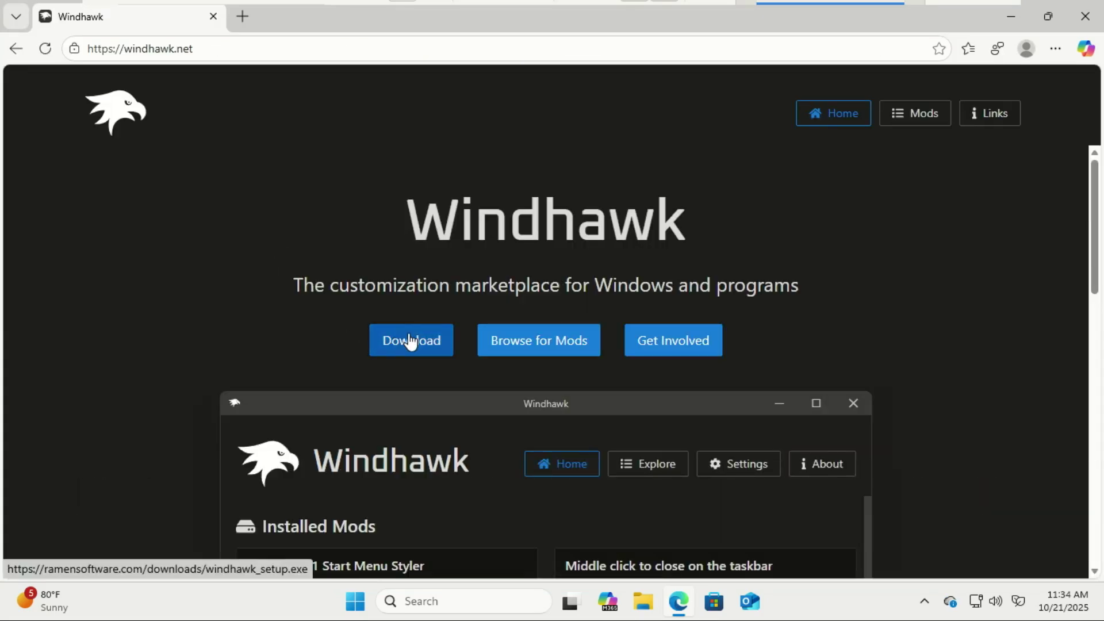
{"action": "left_click", "coordinate": [410, 341]}
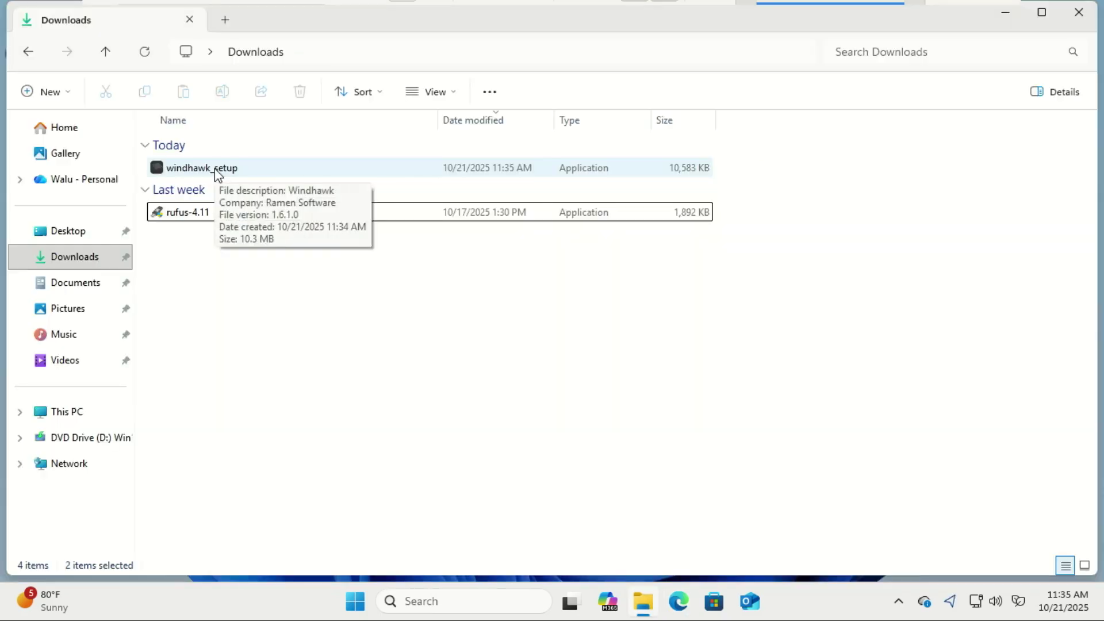
- Run windhawk_setup and complete a standard Windhawk v1.6.1 installation, approving the UAC prompt
{"action": "left_click", "coordinate": [216, 170]}
{"action": "left_click", "coordinate": [556, 335]}
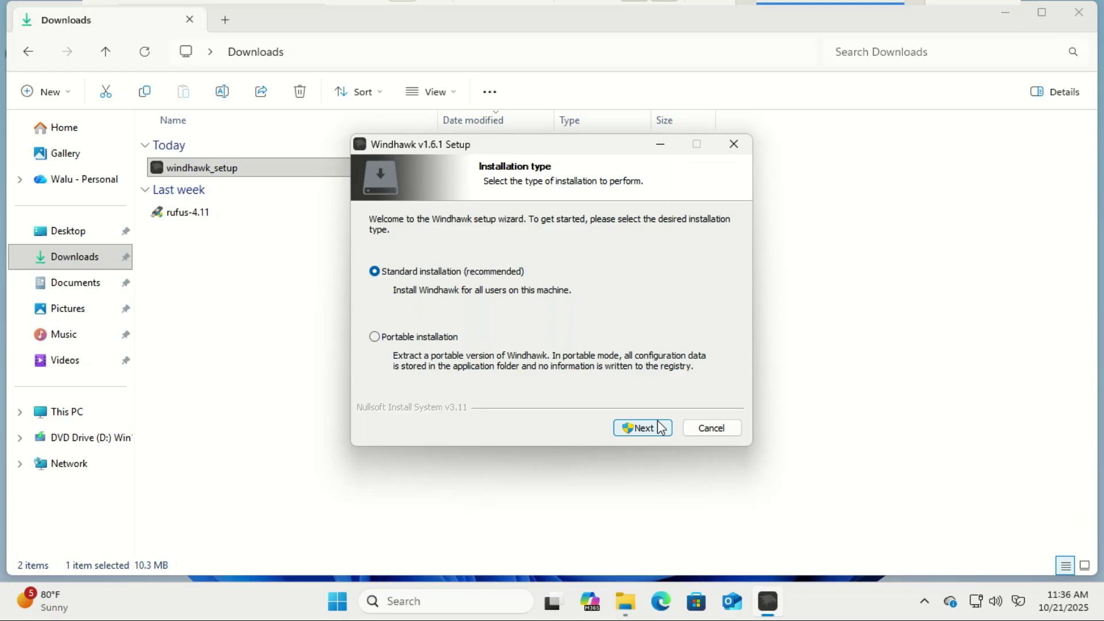
{"action": "left_click", "coordinate": [661, 428]}
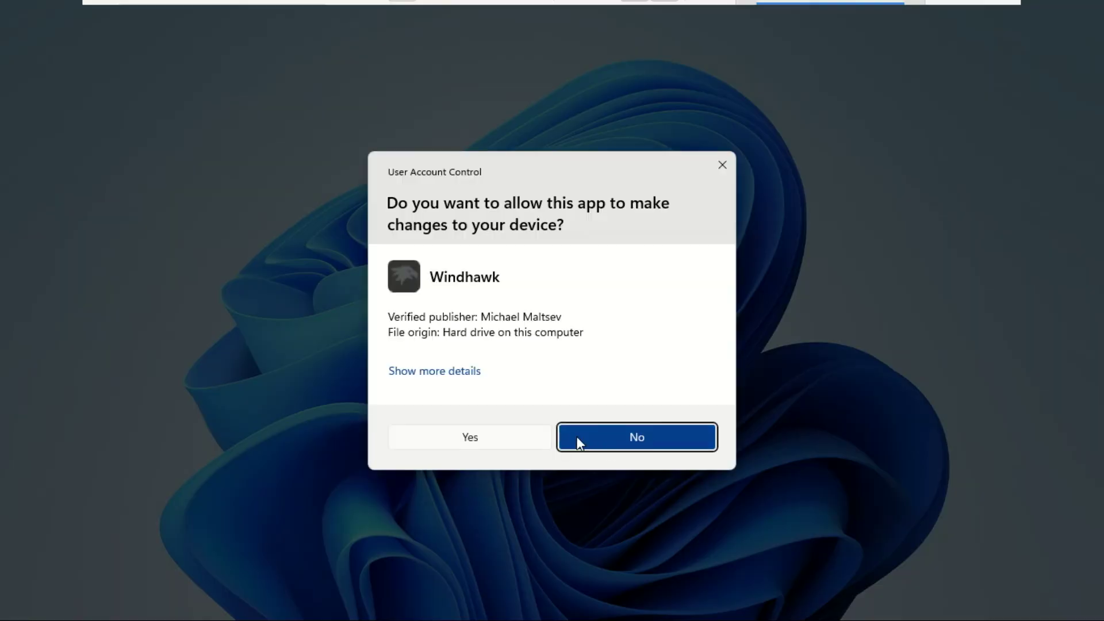
{"action": "left_click", "coordinate": [482, 442]}
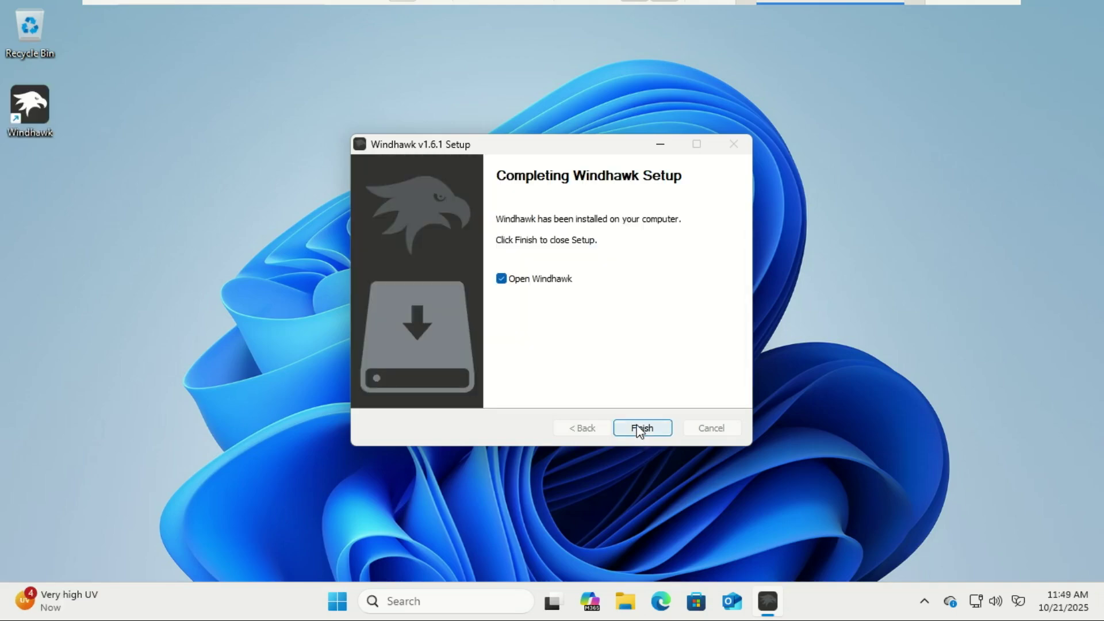
{"action": "left_click", "coordinate": [639, 429]}
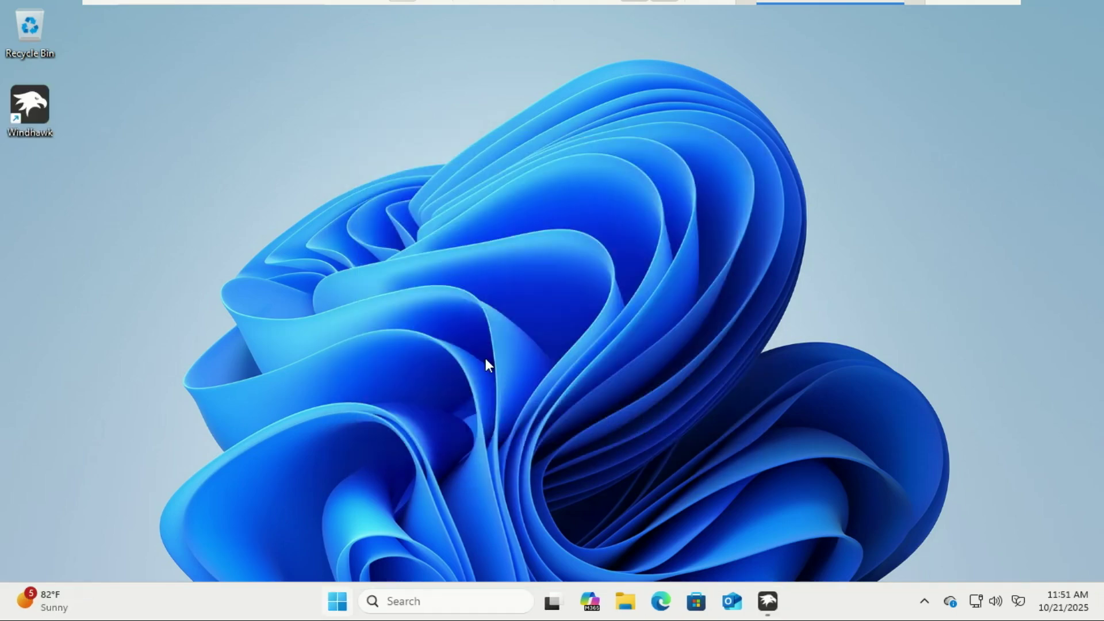
- Apply the dark purple Glow theme from Settings > Personalization
{"action": "key", "text": "super"}
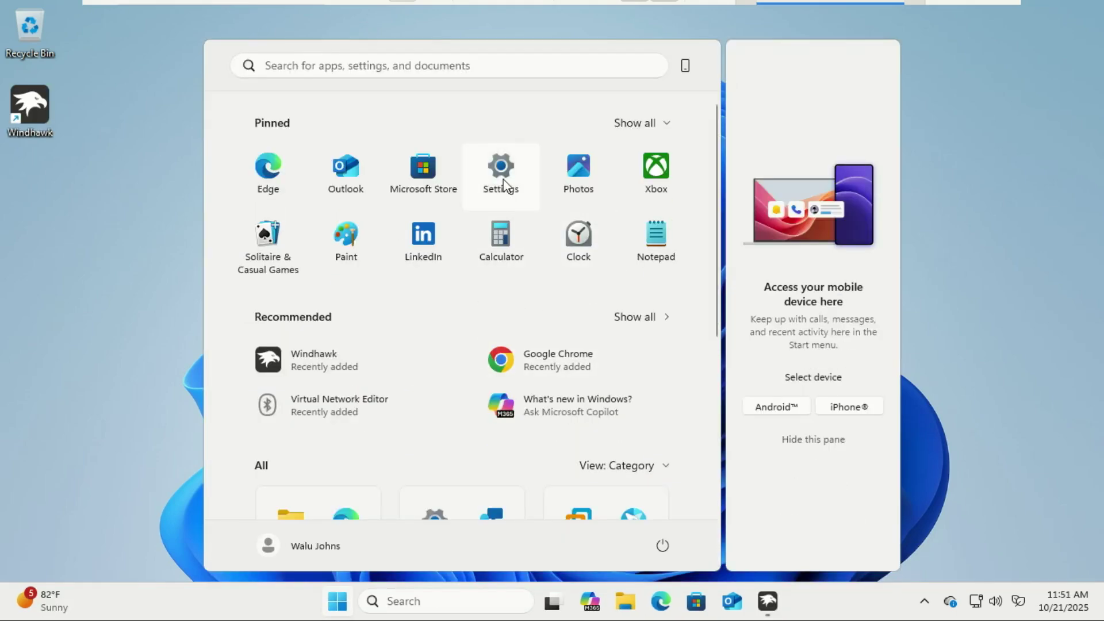
{"action": "left_click", "coordinate": [501, 186]}
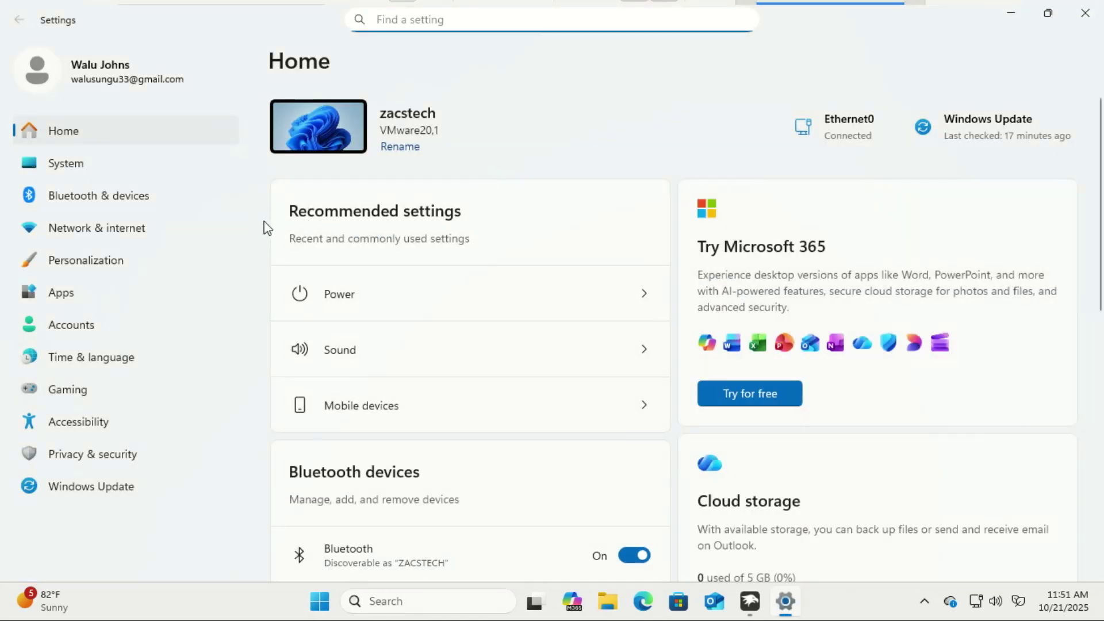
{"action": "left_click", "coordinate": [115, 264]}
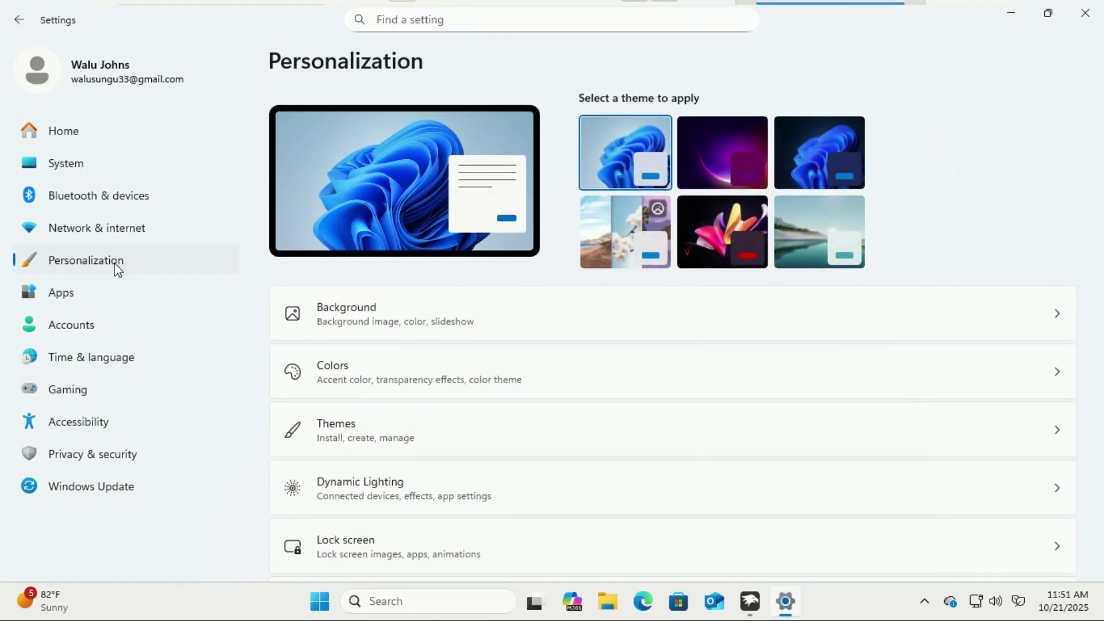
{"action": "left_click", "coordinate": [719, 152]}
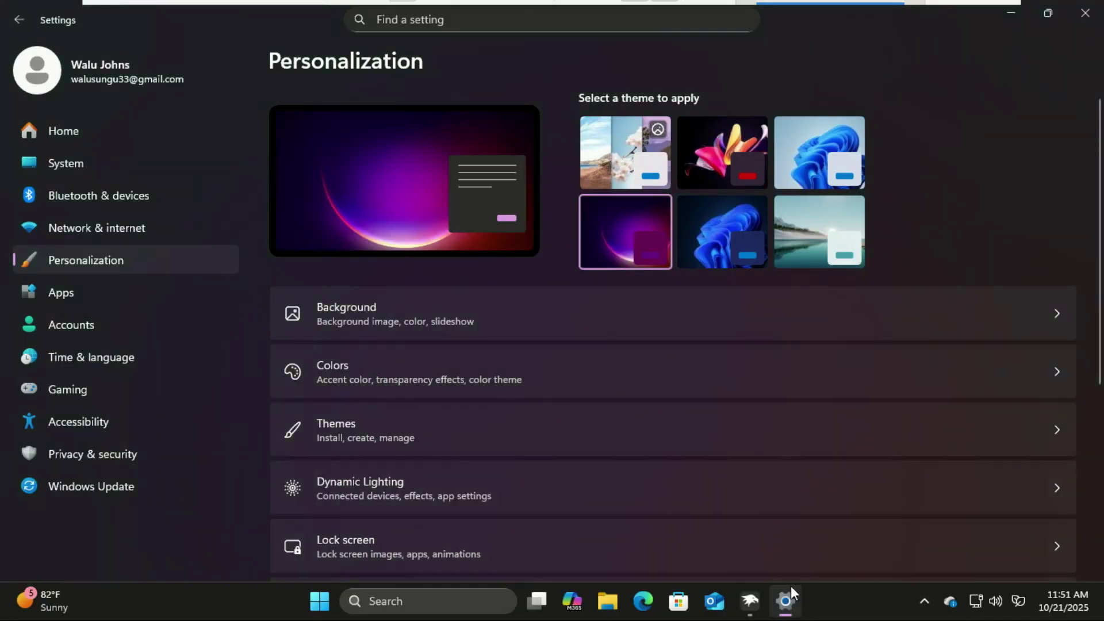
- Close Settings and delete the Windhawk desktop shortcut
{"action": "left_click", "coordinate": [1074, 17]}
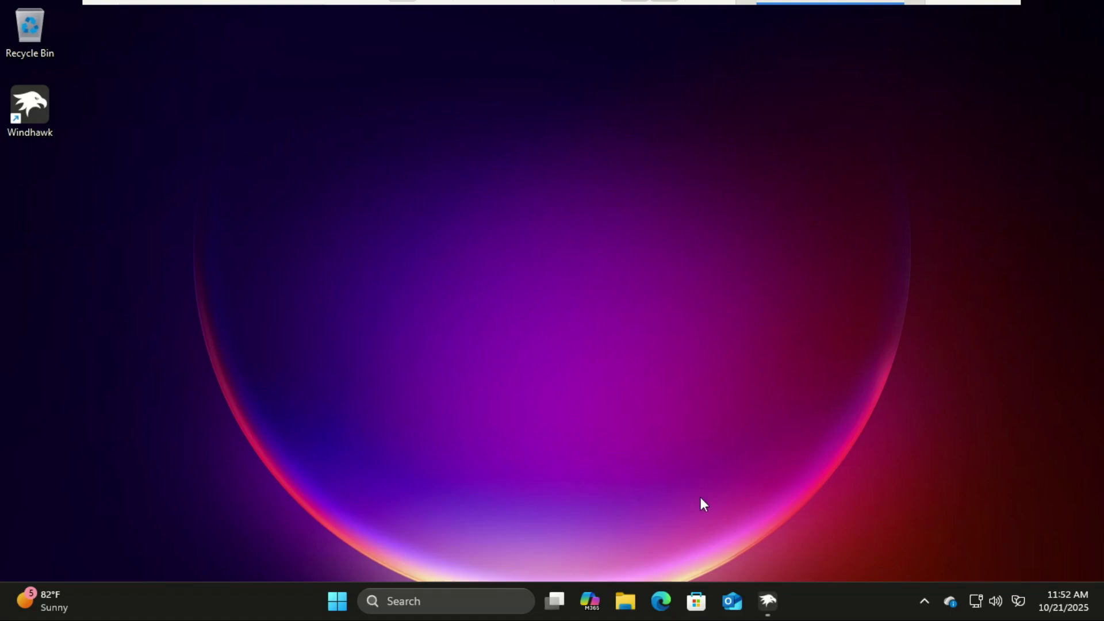
{"action": "left_click_drag", "start_coordinate": [61, 230], "coordinate": [39, 105]}
{"action": "key", "text": "Delete"}
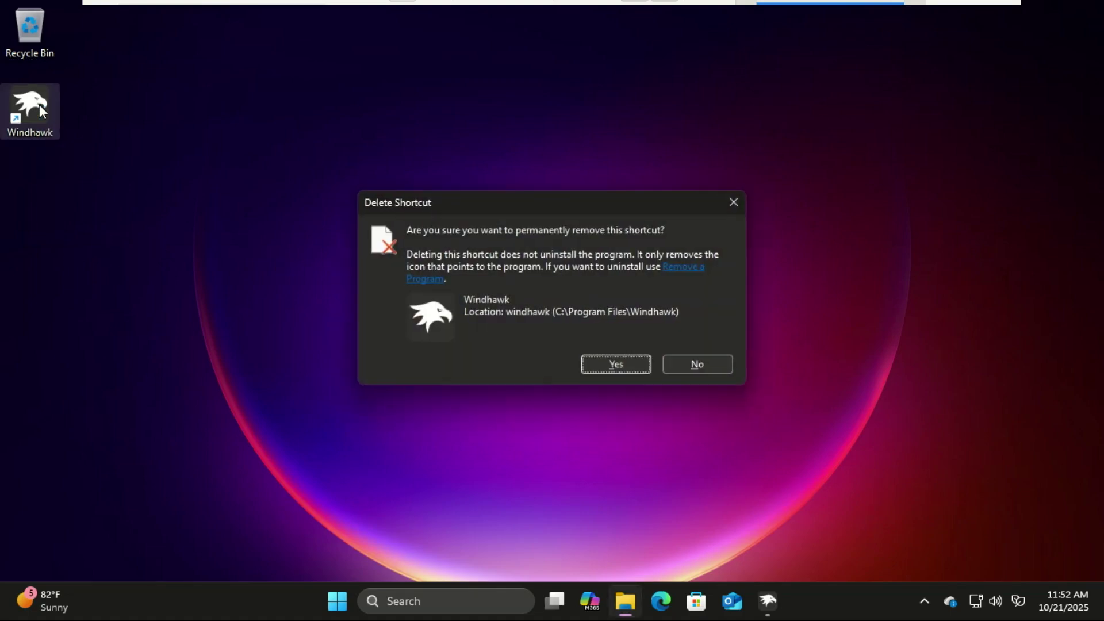
{"action": "left_click", "coordinate": [597, 365]}
- Bring Windhawk forward and show its Explore page of available mods
{"action": "left_click", "coordinate": [765, 601]}
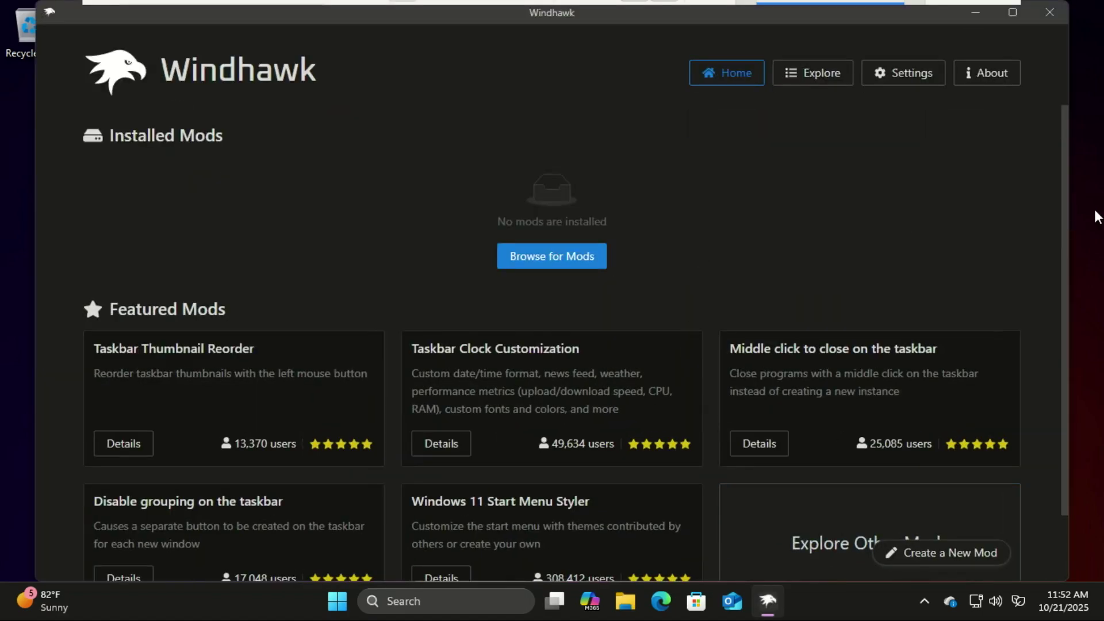
{"action": "left_click_drag", "start_coordinate": [1061, 178], "coordinate": [1061, 186]}
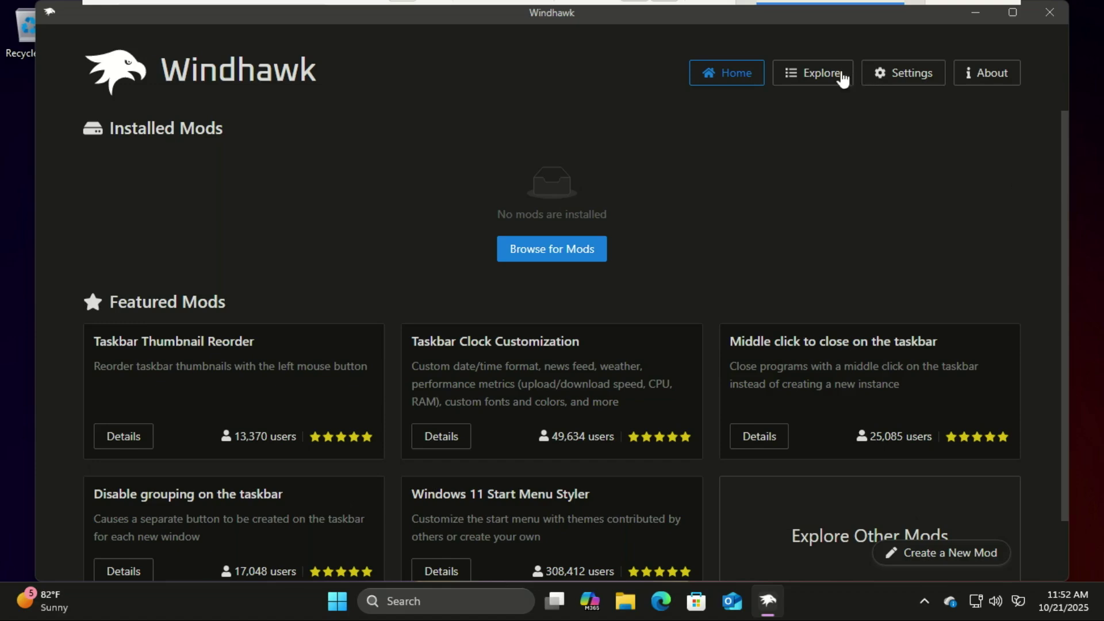
{"action": "left_click", "coordinate": [822, 82]}
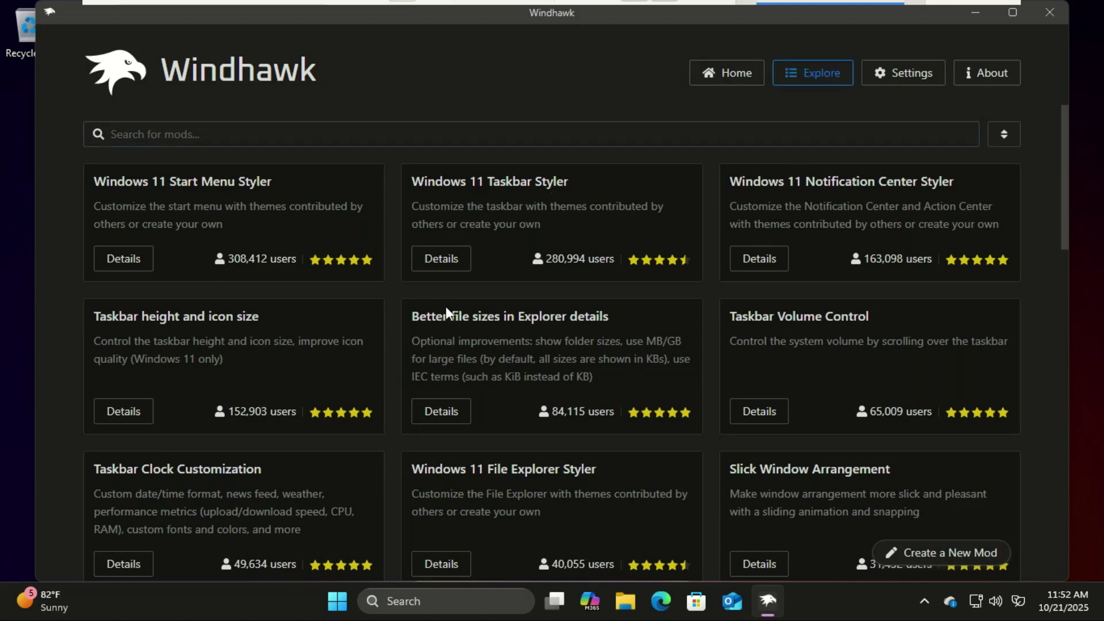
- Install the Windows 11 Start Menu Styler mod, accepting the risk warning
{"action": "left_click", "coordinate": [125, 262]}
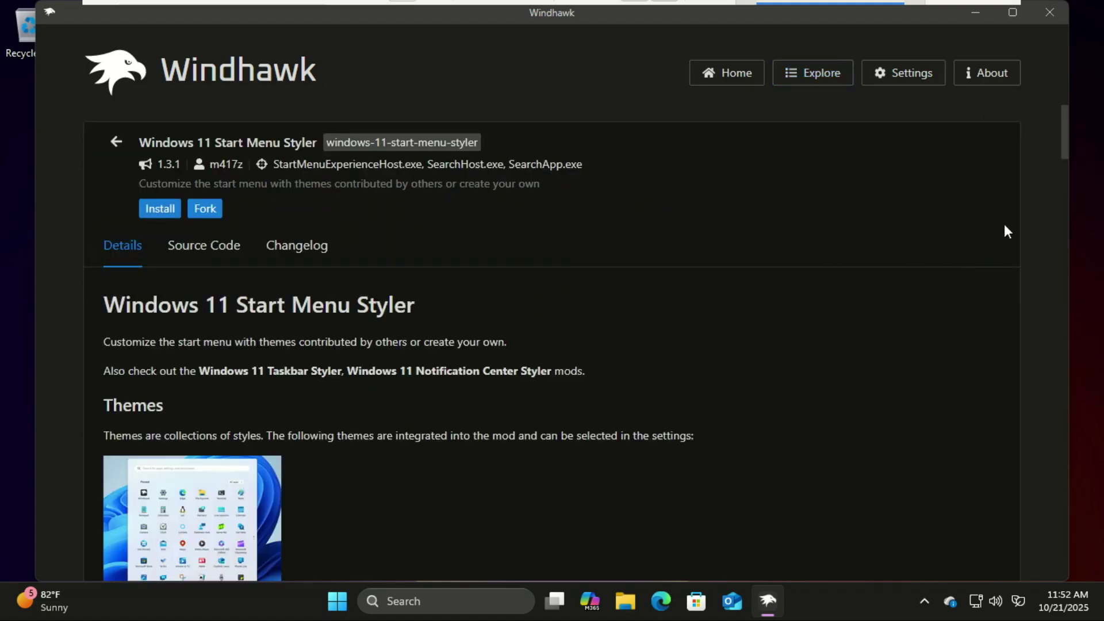
{"action": "left_click", "coordinate": [164, 214]}
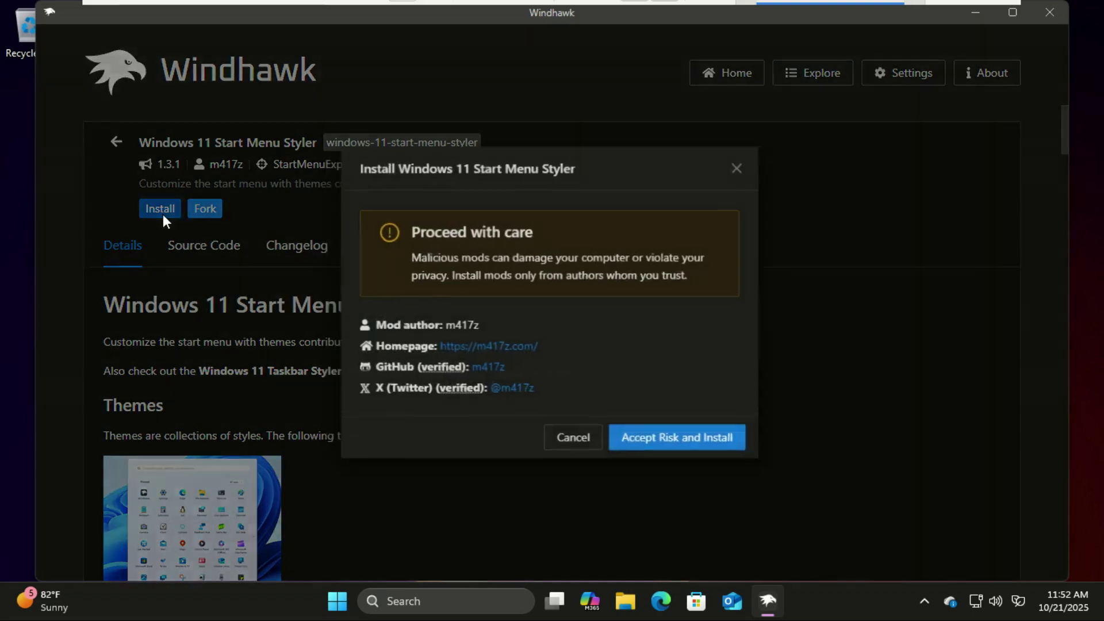
{"action": "left_click", "coordinate": [681, 448]}
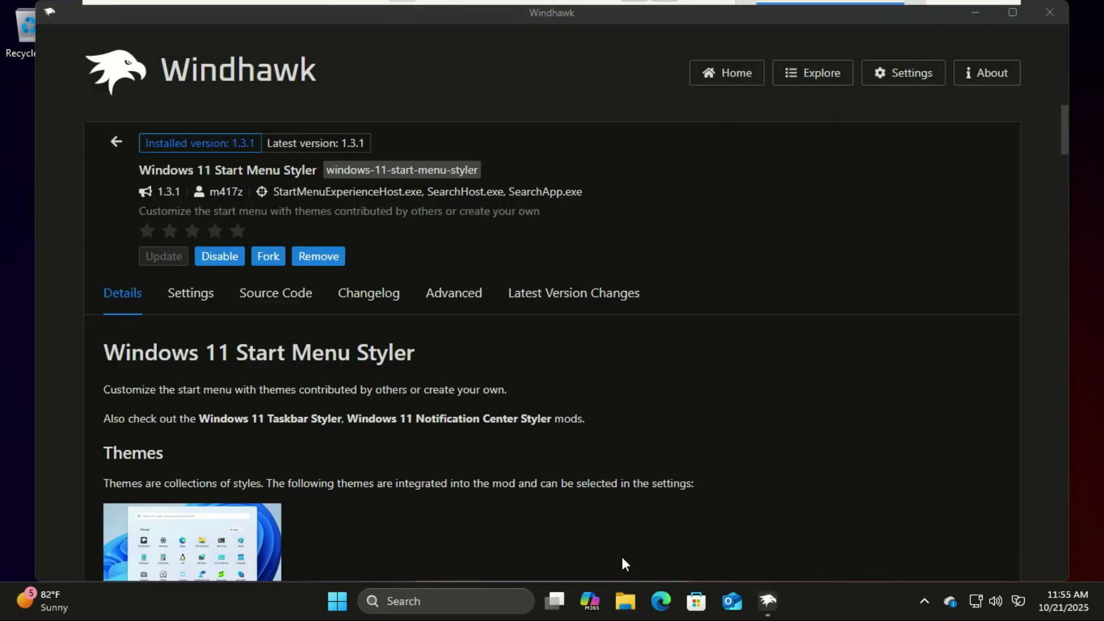
- Set the Start Menu Styler theme to TranslucentStartMenu and save the settings
{"action": "left_click", "coordinate": [179, 298]}
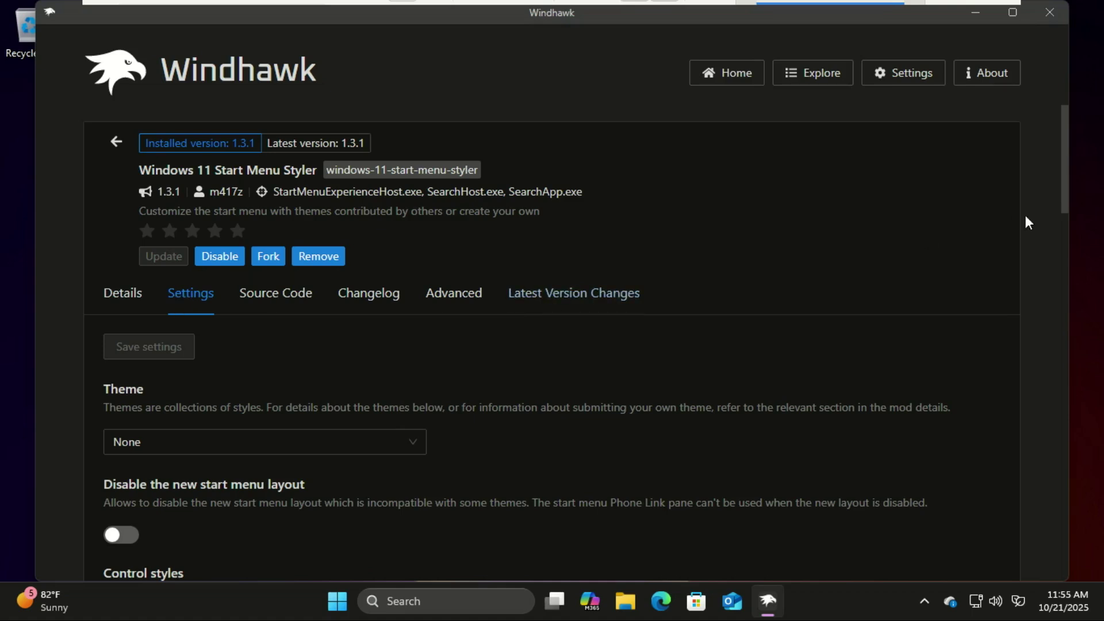
{"action": "left_click", "coordinate": [414, 446]}
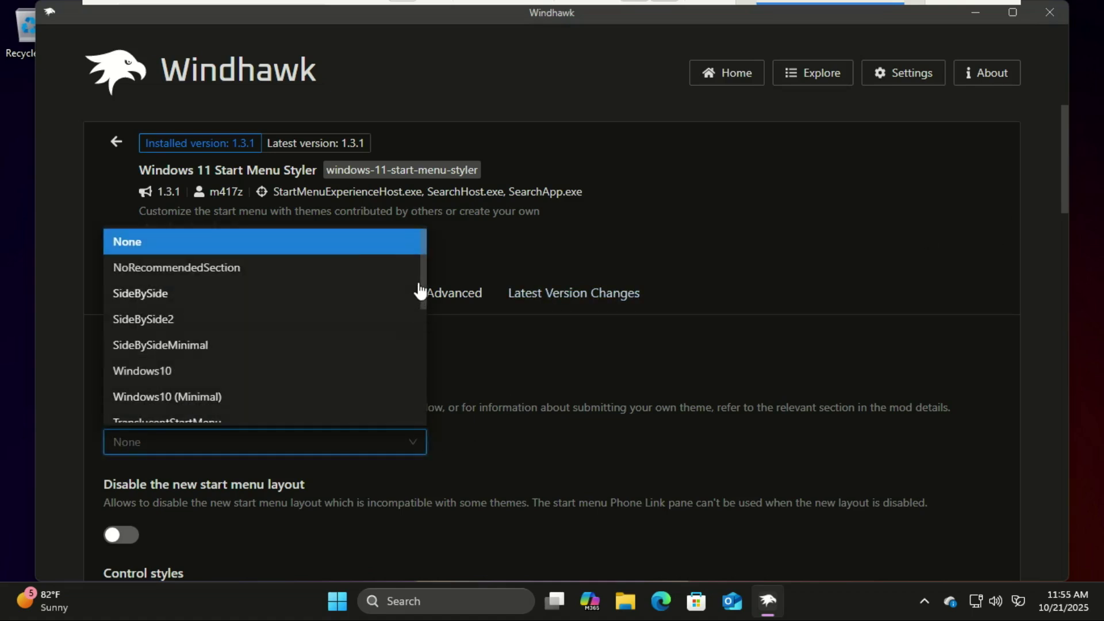
{"action": "left_click_drag", "start_coordinate": [424, 290], "coordinate": [419, 401]}
{"action": "scroll", "coordinate": [406, 356], "scroll_direction": "up", "scroll_amount": 3}
{"action": "scroll", "coordinate": [406, 355], "scroll_direction": "up", "scroll_amount": 1}
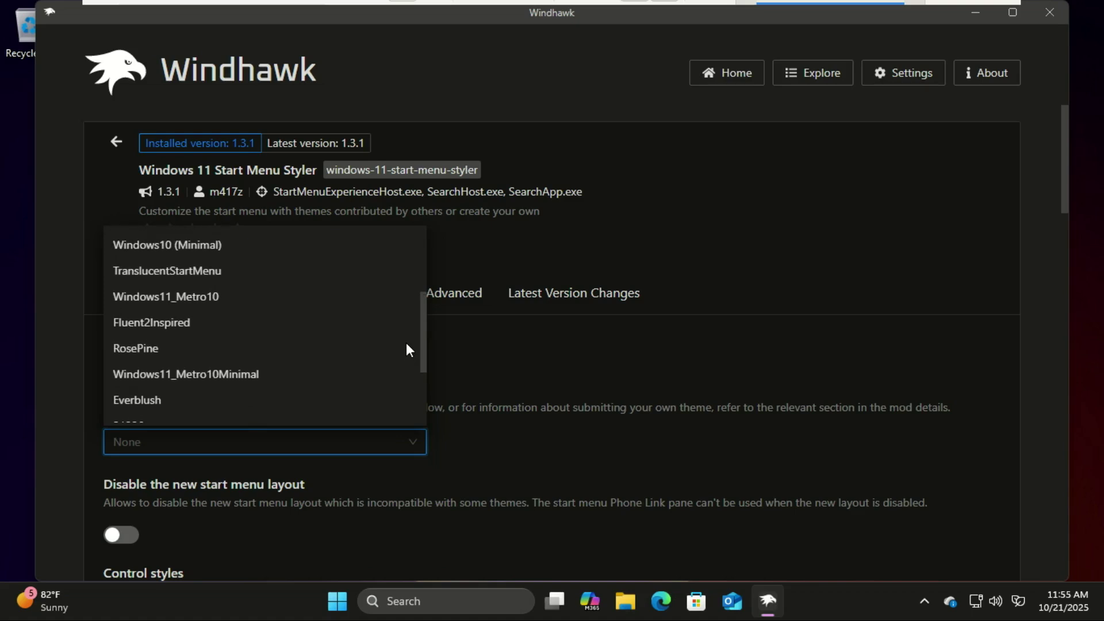
{"action": "left_click", "coordinate": [215, 277]}
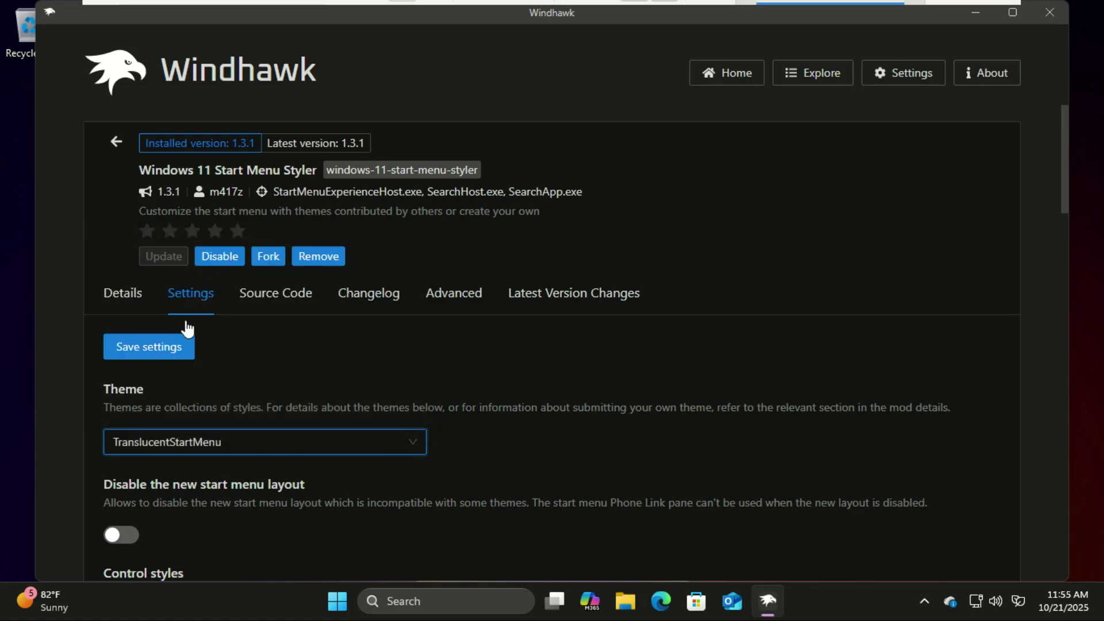
{"action": "left_click", "coordinate": [171, 347]}
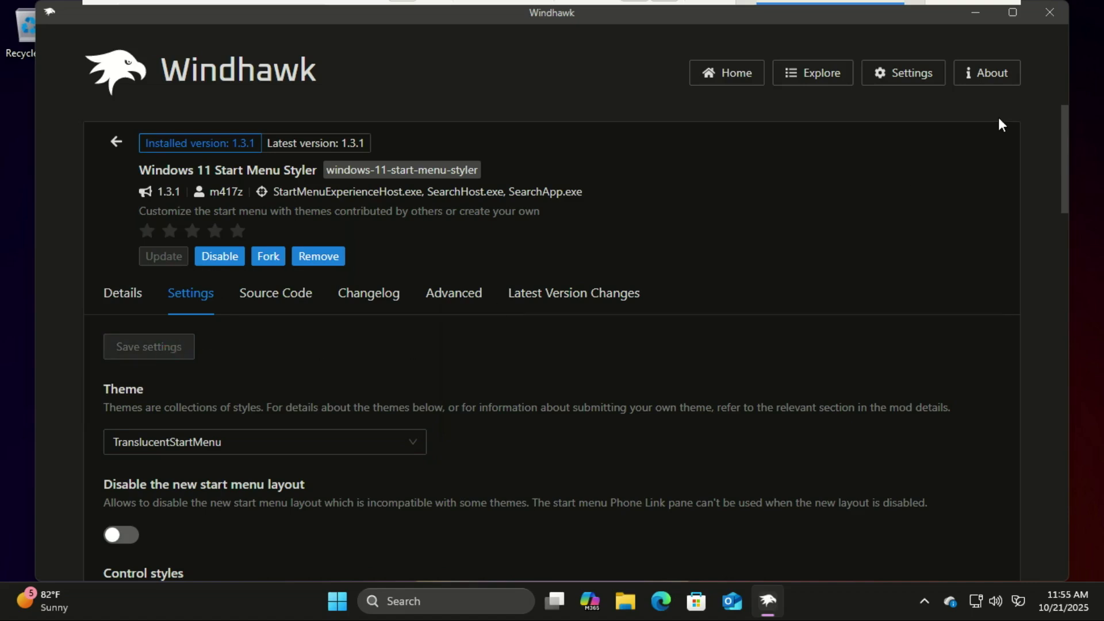
- Minimize Windhawk and view the new translucent Start menu, then close it
{"action": "left_click", "coordinate": [976, 16]}
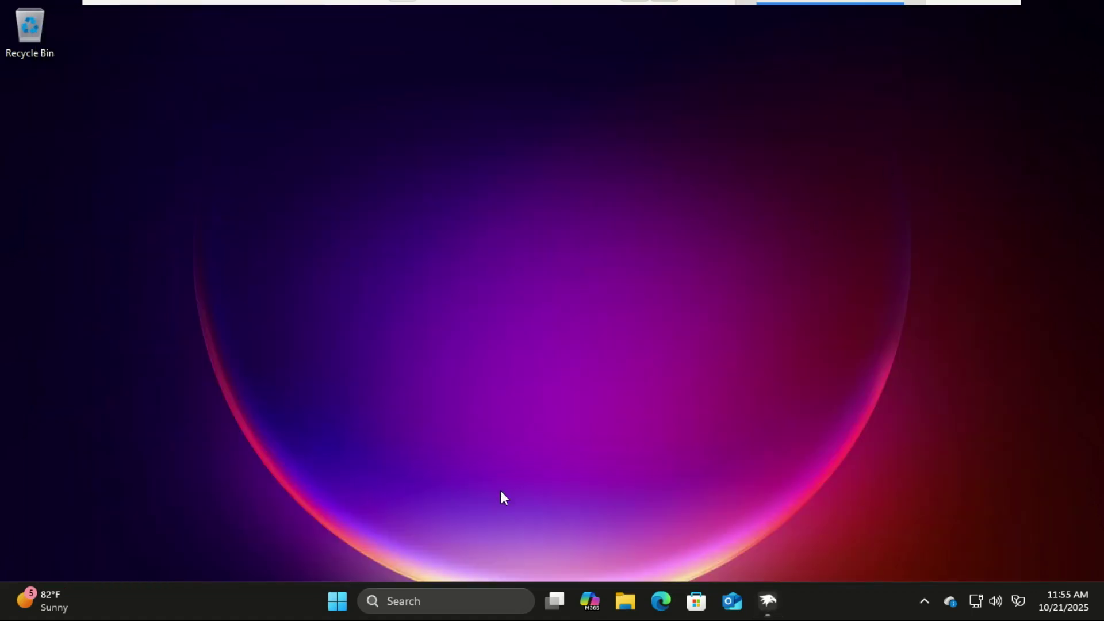
{"action": "left_click", "coordinate": [336, 602]}
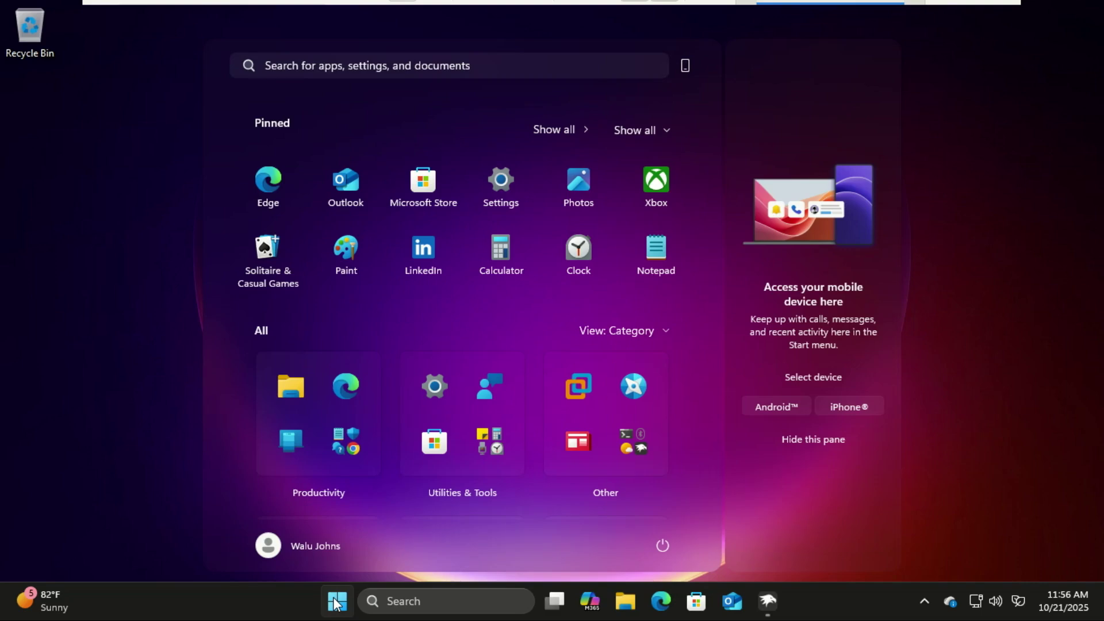
{"action": "left_click", "coordinate": [767, 601]}
- Install the Windows 11 Taskbar Styler mod, accepting the risk warning
{"action": "left_click", "coordinate": [115, 136]}
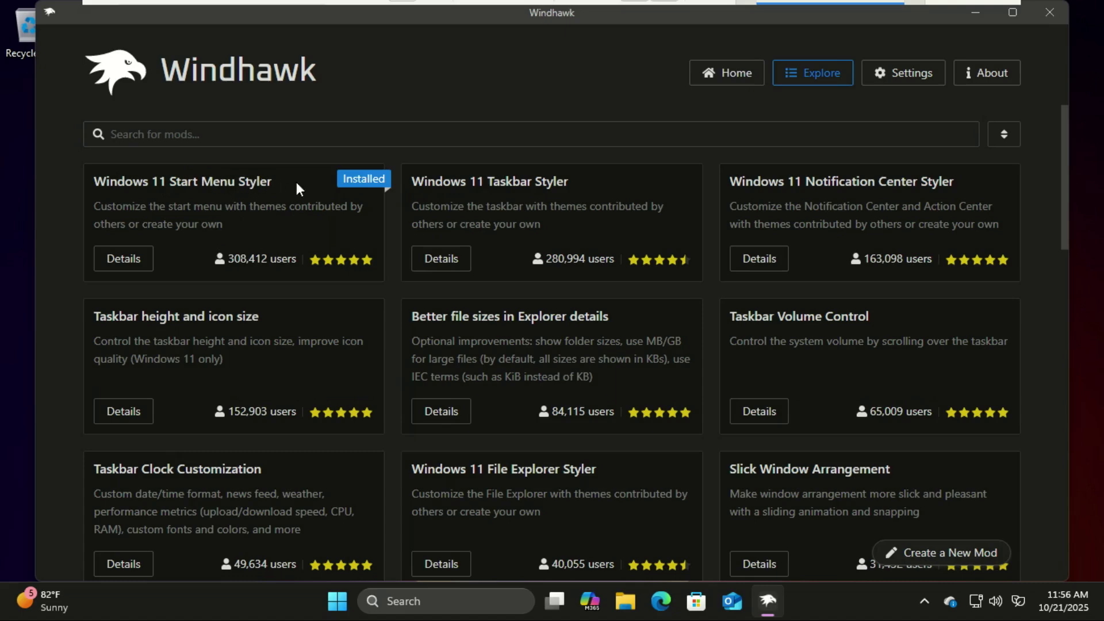
{"action": "left_click", "coordinate": [452, 266]}
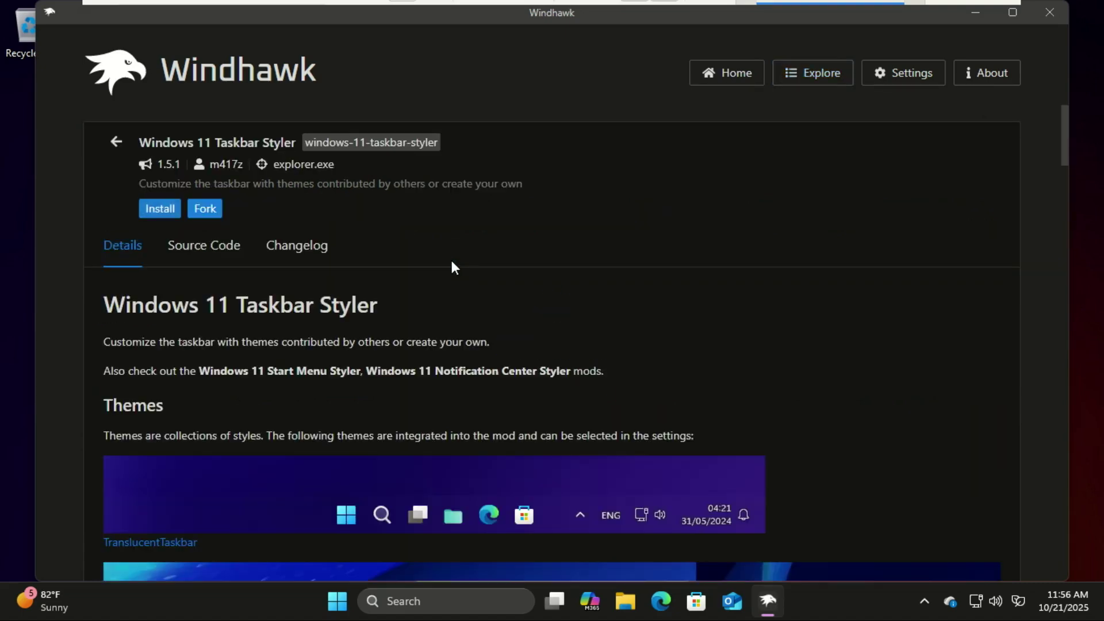
{"action": "left_click", "coordinate": [164, 210]}
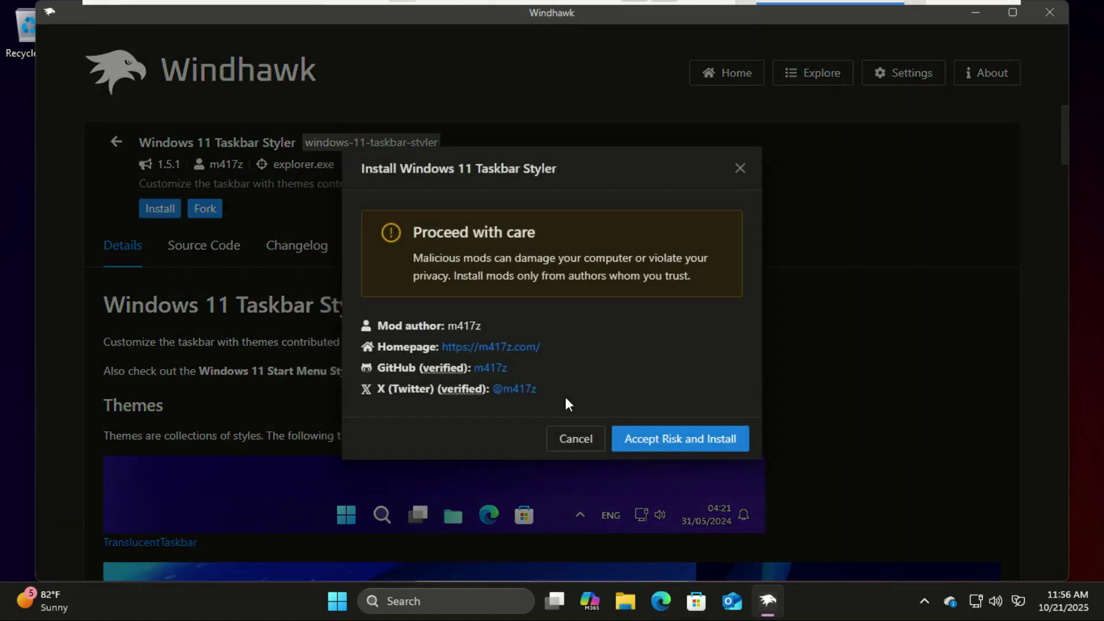
{"action": "left_click", "coordinate": [653, 438]}
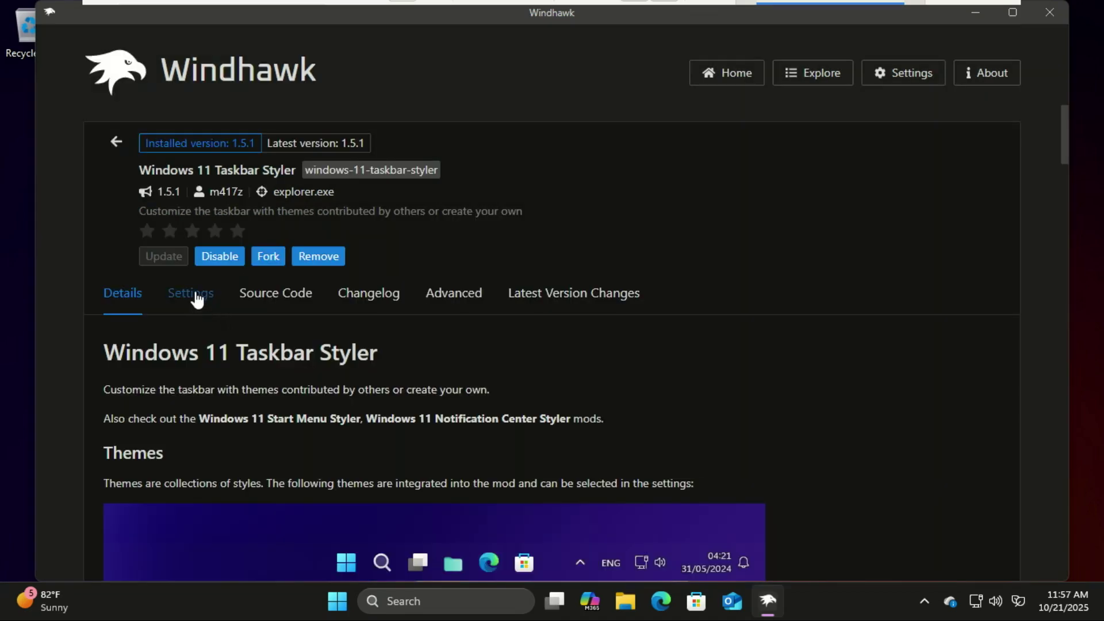
- Set the Taskbar Styler theme to TranslucentTaskbar and save the settings
{"action": "left_click", "coordinate": [195, 298]}
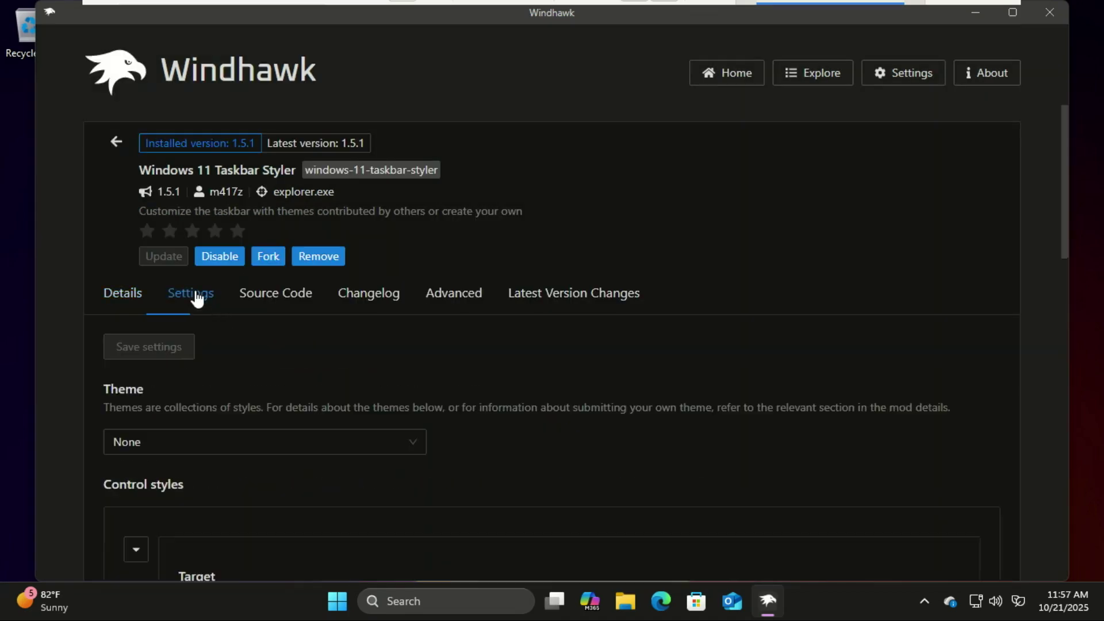
{"action": "left_click", "coordinate": [404, 444]}
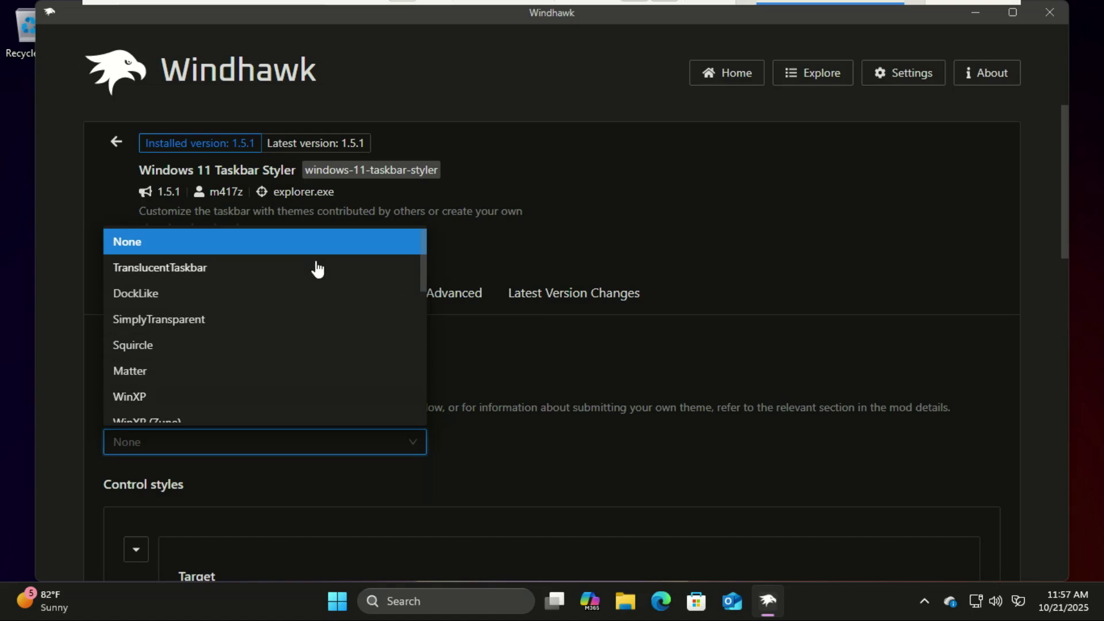
{"action": "left_click", "coordinate": [165, 269]}
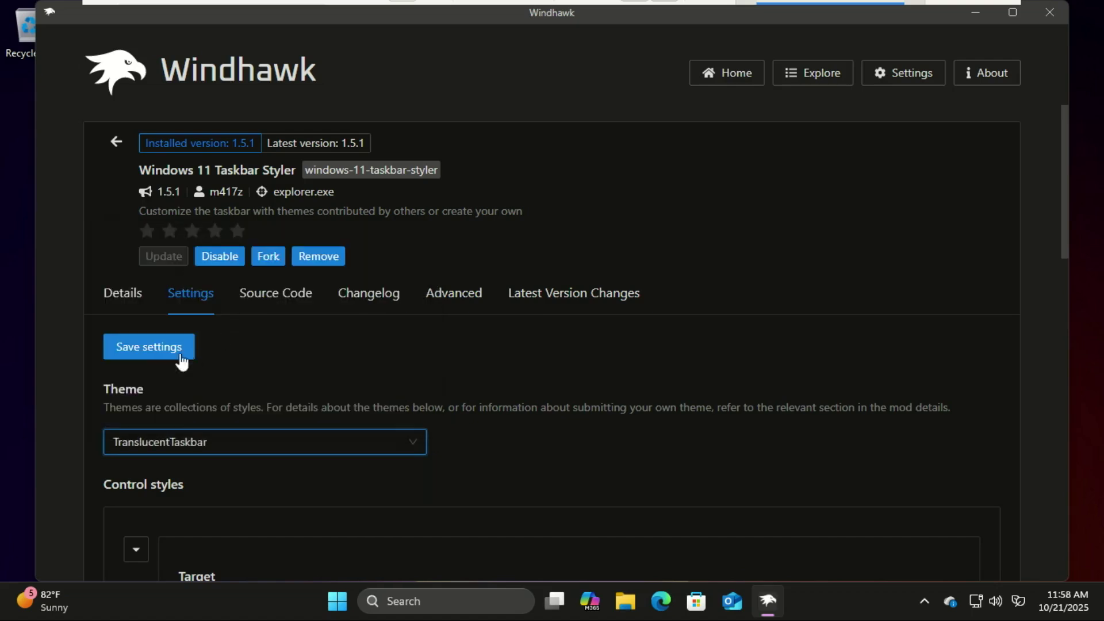
{"action": "left_click", "coordinate": [153, 341]}
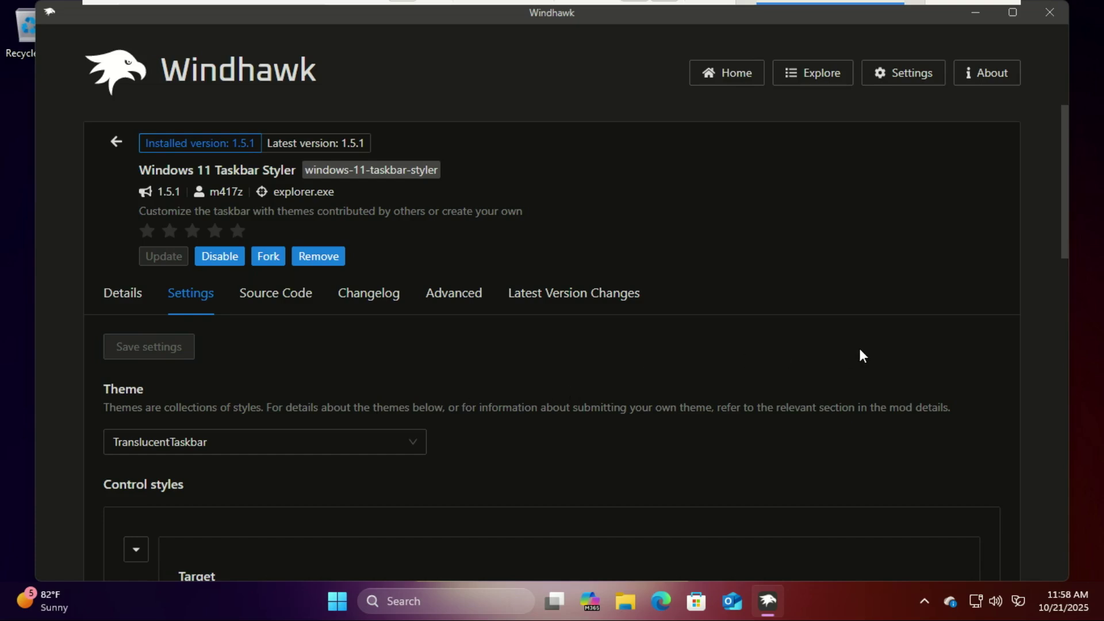
- Minimize Windhawk, view the notification and calendar panel, then restore Windhawk
{"action": "left_click", "coordinate": [973, 14]}
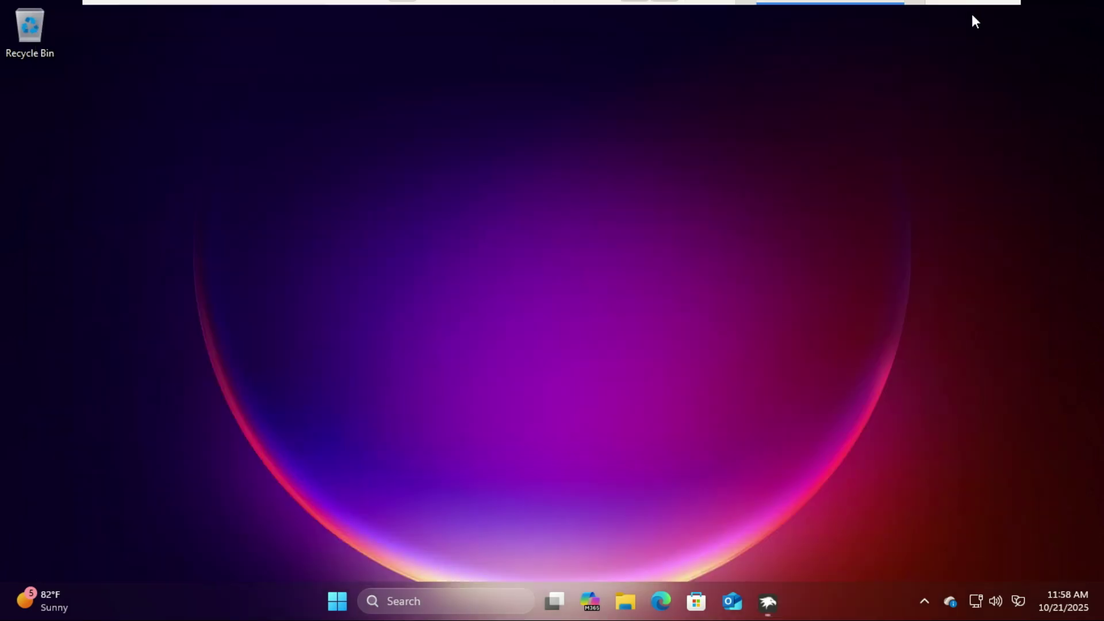
{"action": "mouse_move", "coordinate": [1091, 606]}
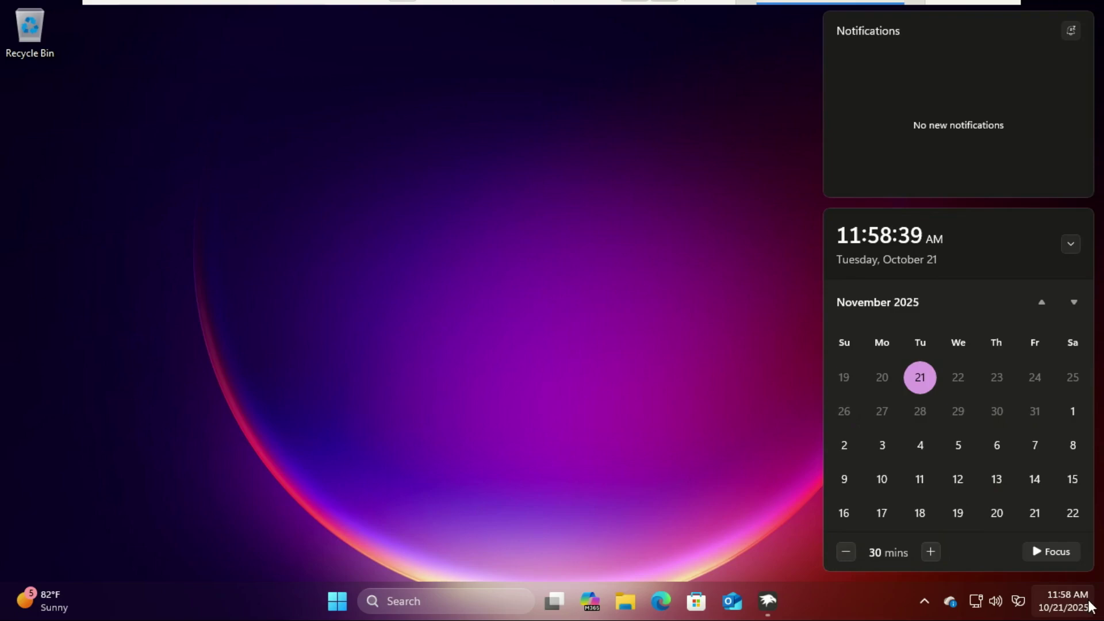
{"action": "left_click", "coordinate": [1090, 606]}
{"action": "left_click", "coordinate": [768, 601]}
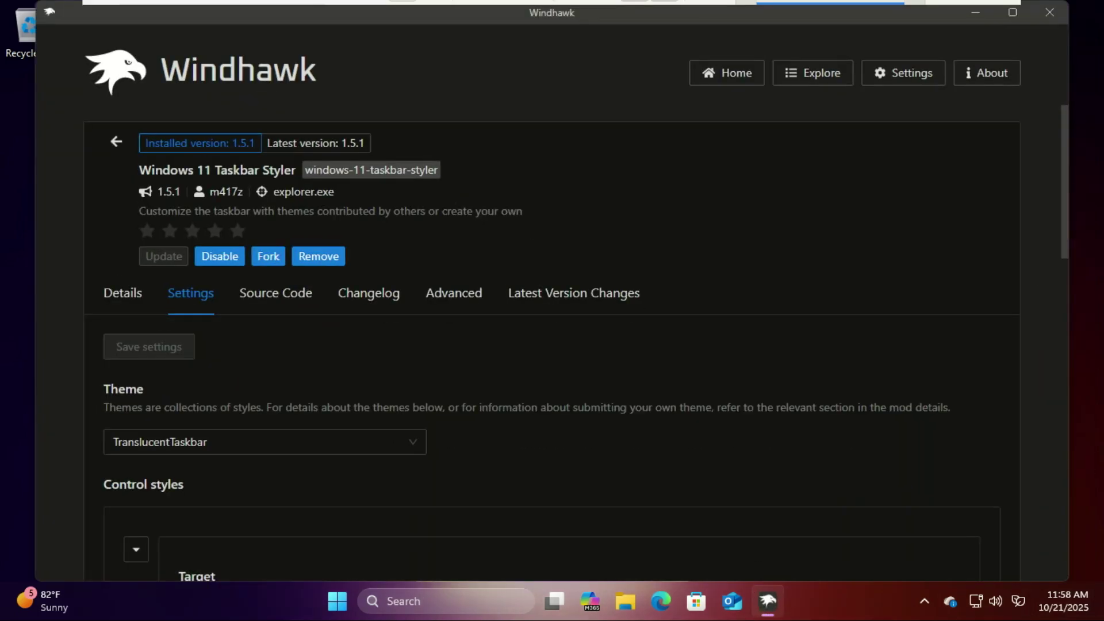
- Install Windows 11 Notification Center Styler 1.3.2, accepting the risk warning, and view its settings
{"action": "left_click", "coordinate": [116, 141]}
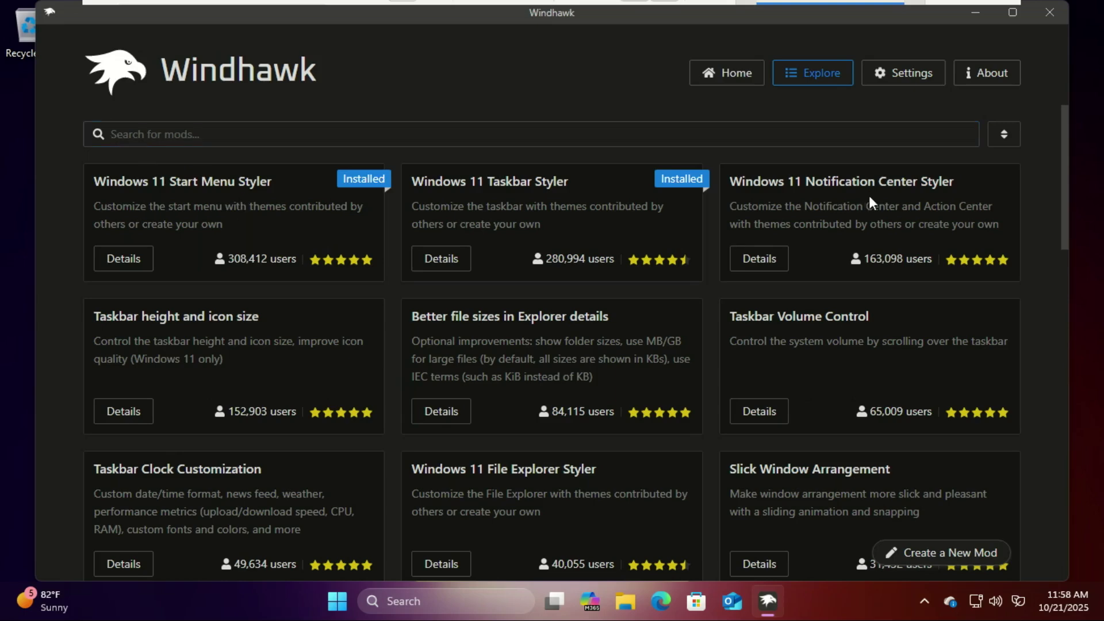
{"action": "left_click", "coordinate": [765, 264]}
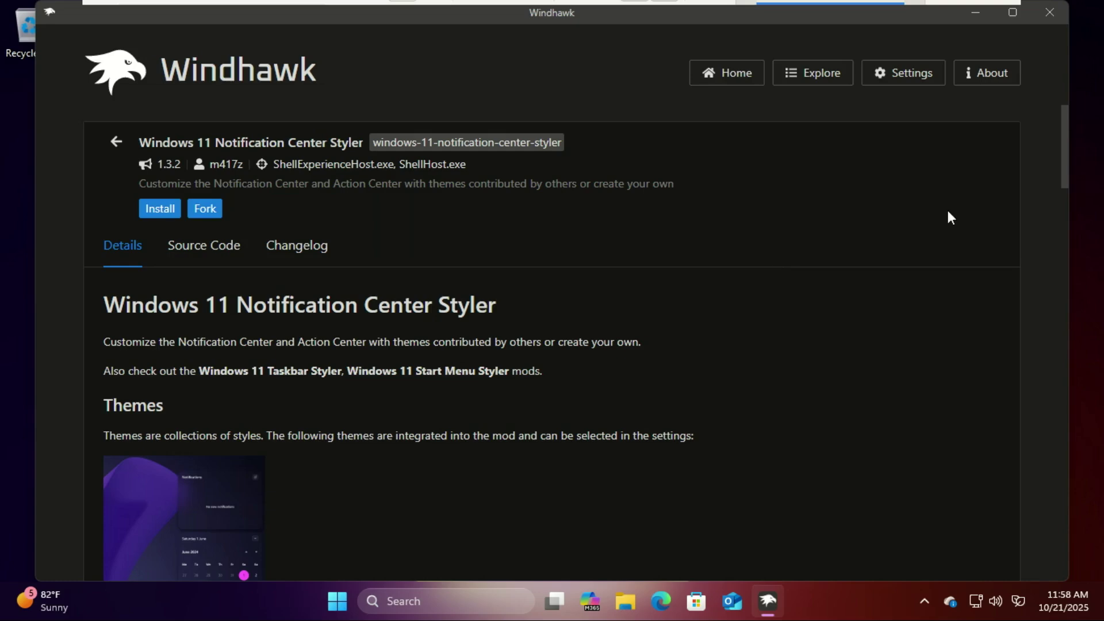
{"action": "mouse_move", "coordinate": [1061, 147]}
{"action": "left_mouse_down"}
{"action": "mouse_move", "coordinate": [1064, 196]}
{"action": "mouse_move", "coordinate": [1054, 140]}
{"action": "left_mouse_up"}
{"action": "left_click", "coordinate": [160, 208]}
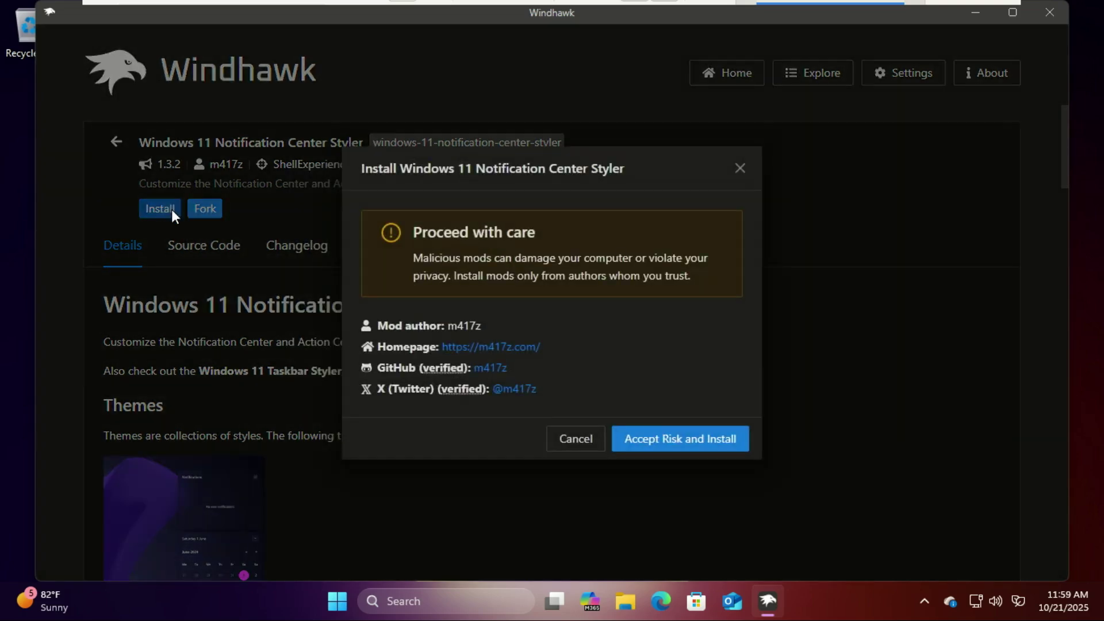
{"action": "left_click", "coordinate": [678, 440]}
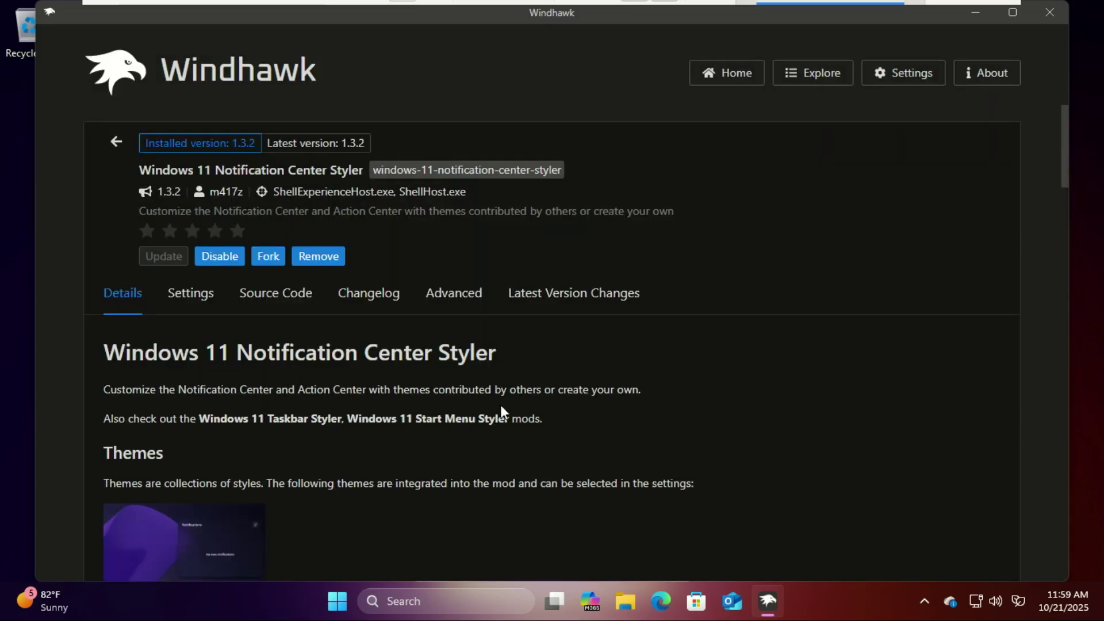
{"action": "left_click", "coordinate": [194, 296]}
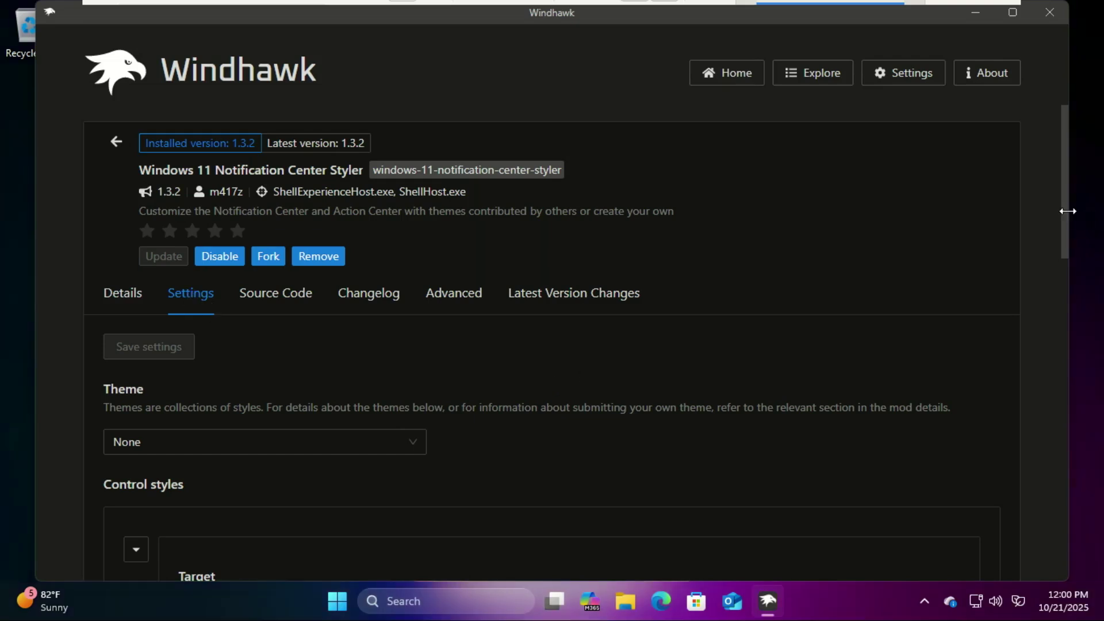
- Save TranslucentShell as the Notification Center Styler theme, then minimize Windhawk
{"action": "left_click_drag", "start_coordinate": [1068, 219], "coordinate": [1064, 257]}
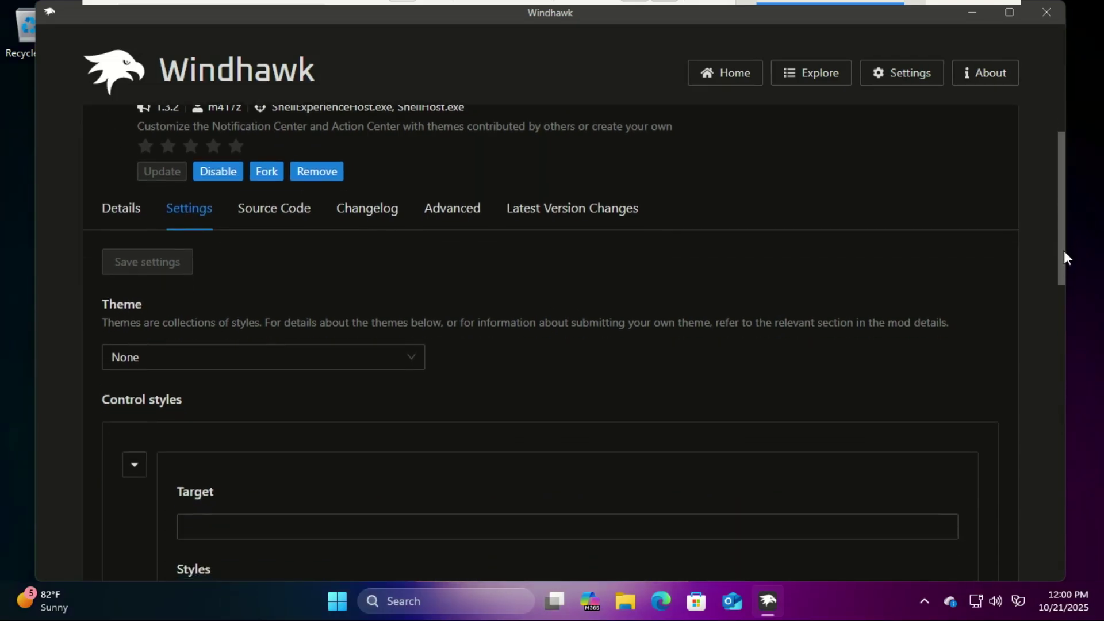
{"action": "left_click", "coordinate": [416, 364]}
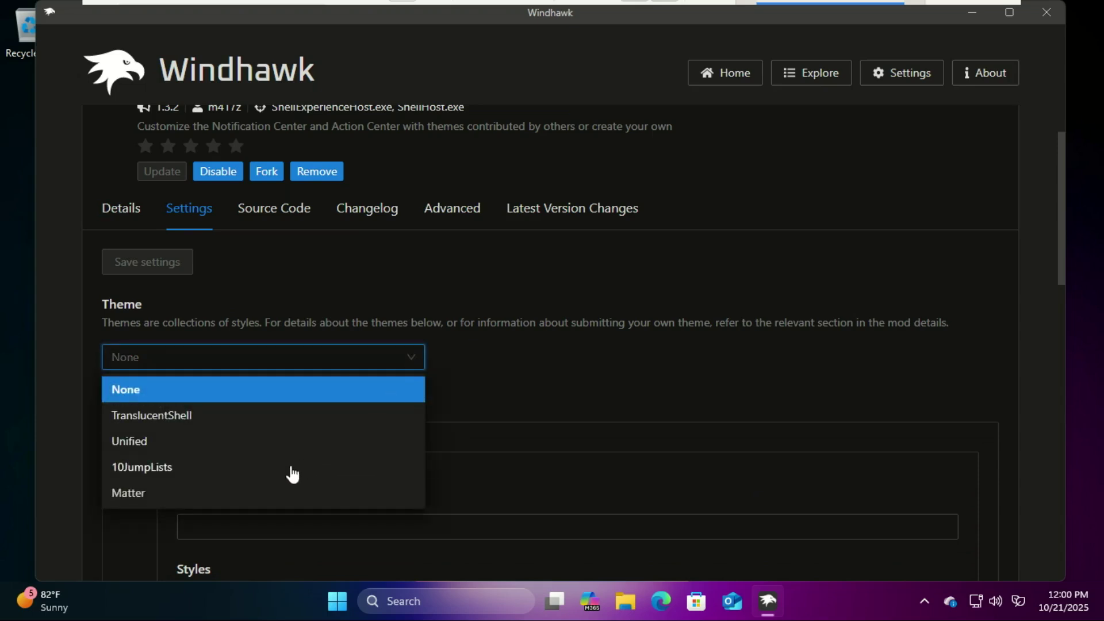
{"action": "left_click", "coordinate": [189, 415]}
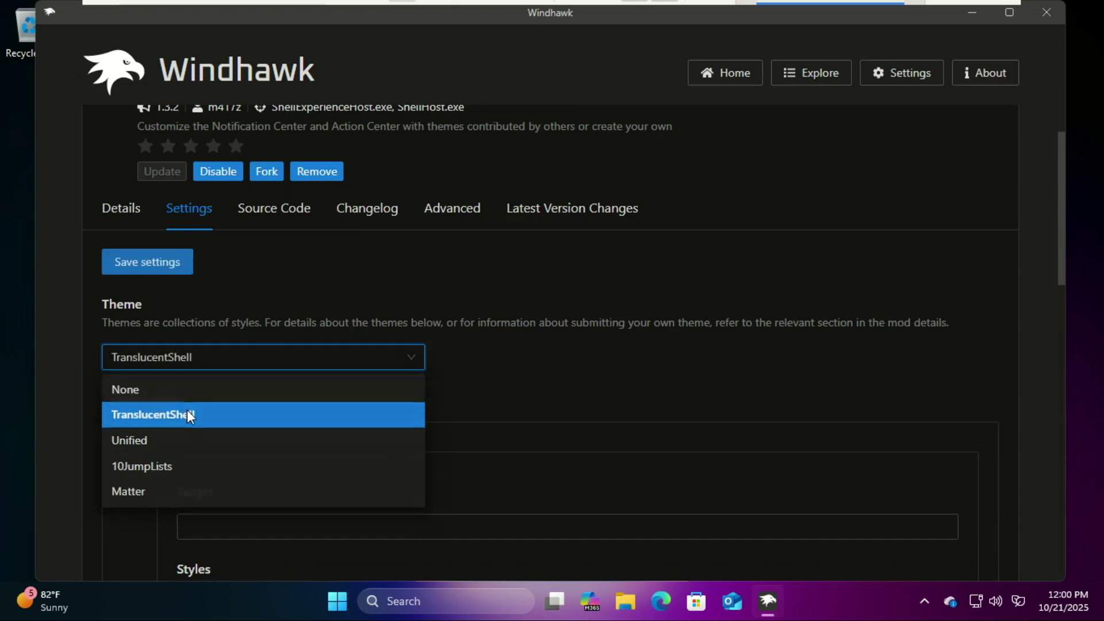
{"action": "left_click", "coordinate": [145, 260]}
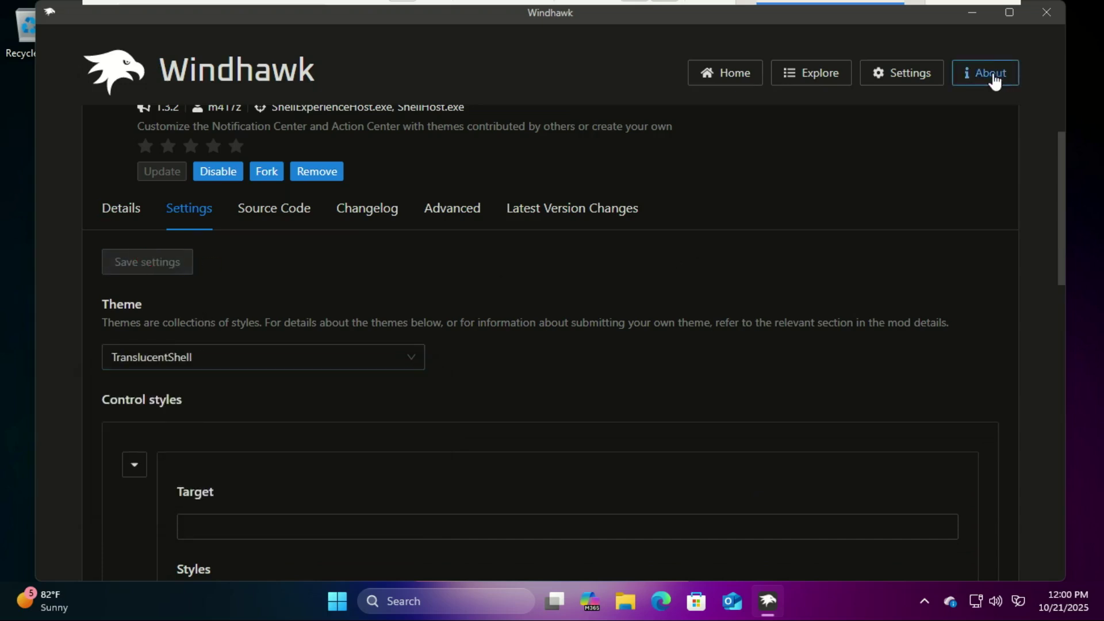
{"action": "left_click", "coordinate": [972, 14]}
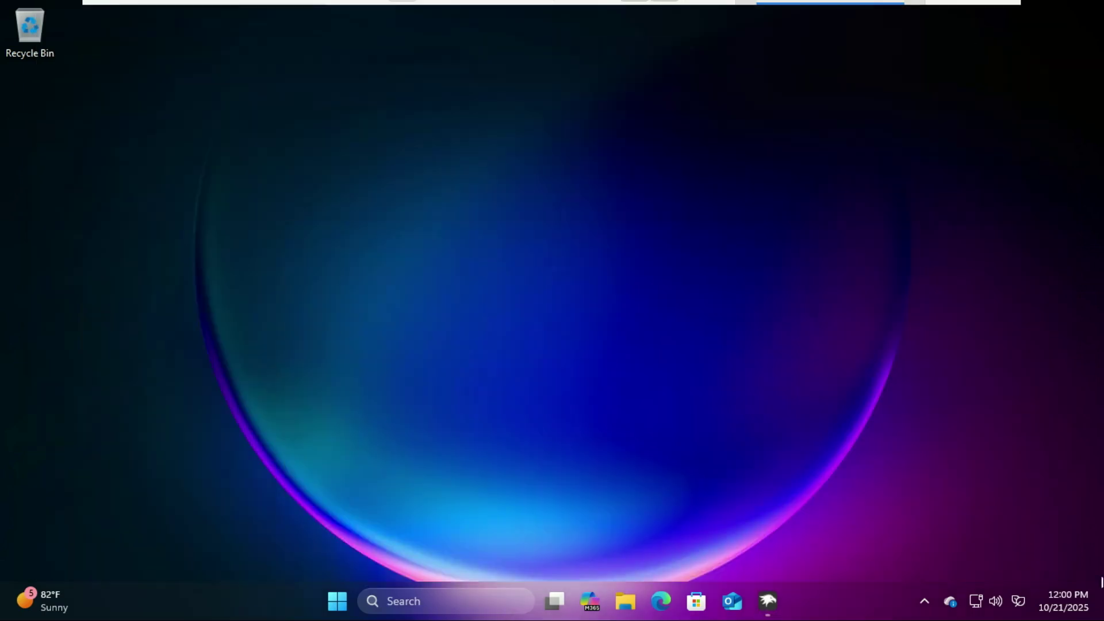
- Preview the translucent notification centre and calendar, then view the restyled Start menu
{"action": "left_click", "coordinate": [1089, 618]}
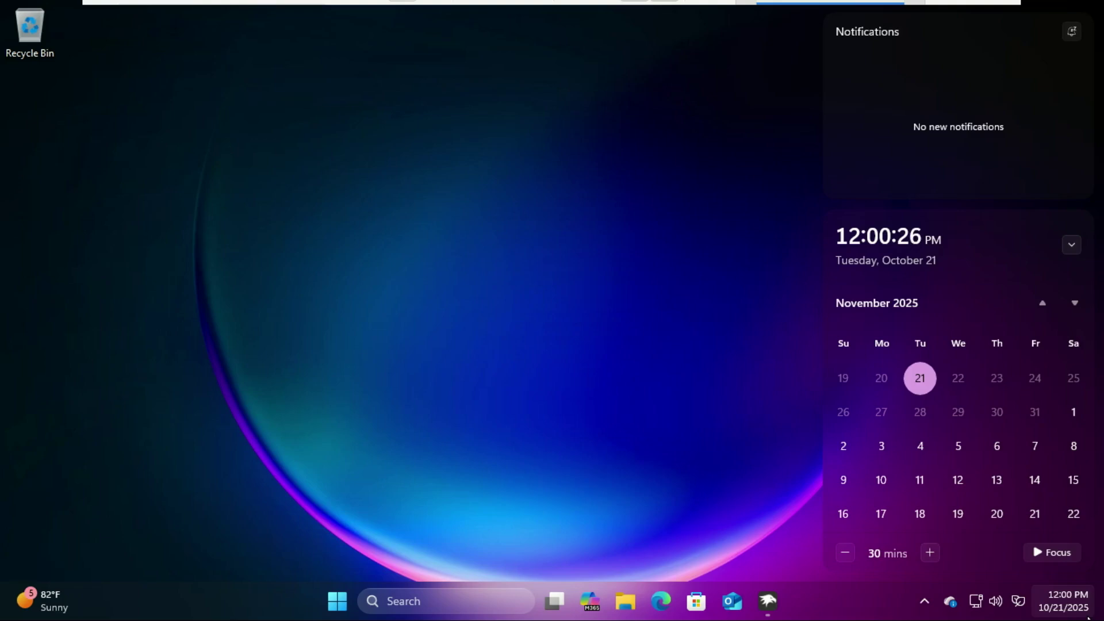
{"action": "left_click", "coordinate": [1089, 617]}
{"action": "left_click", "coordinate": [338, 602]}
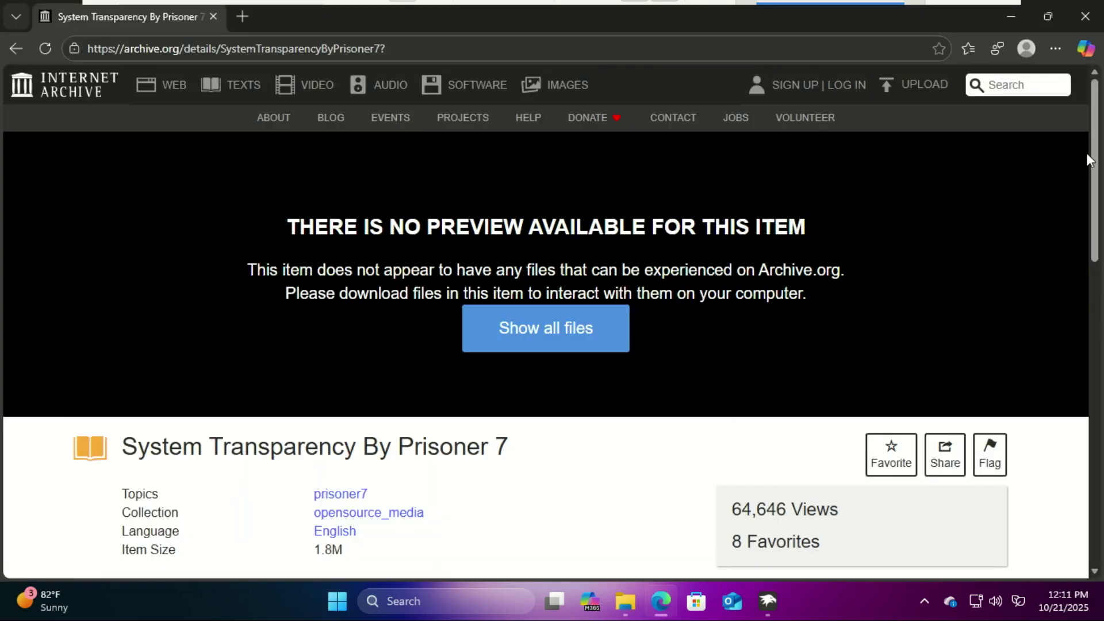
- Scroll the System Transparency item page down to Download Options and its 1.8M ZIP link
{"action": "scroll", "coordinate": [1087, 158], "scroll_direction": "down", "scroll_amount": 6}
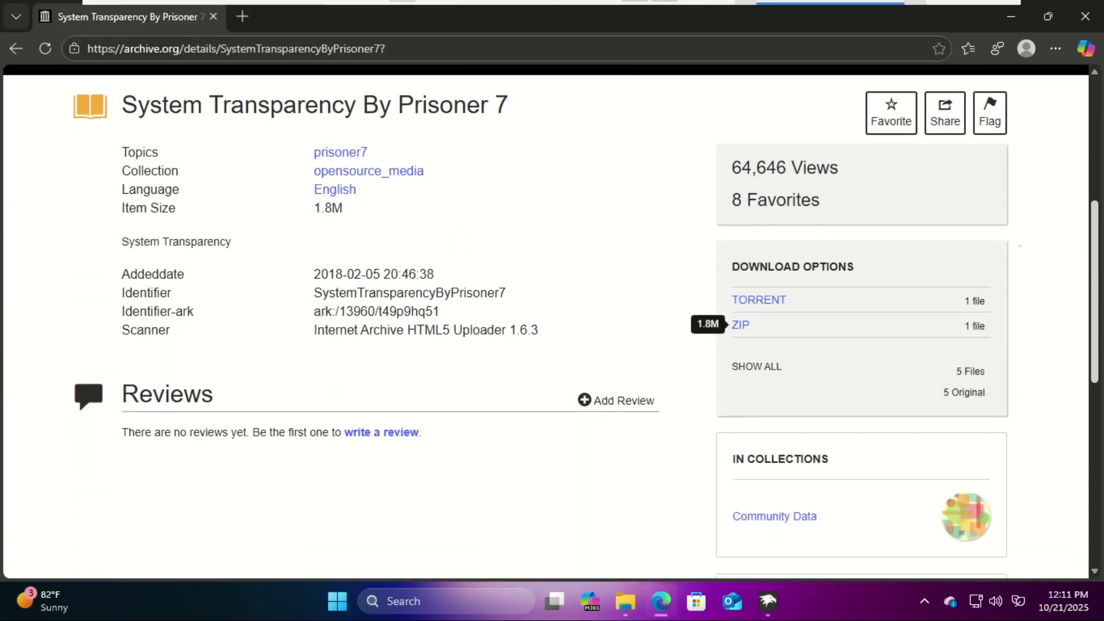
{"action": "mouse_move", "coordinate": [744, 344]}
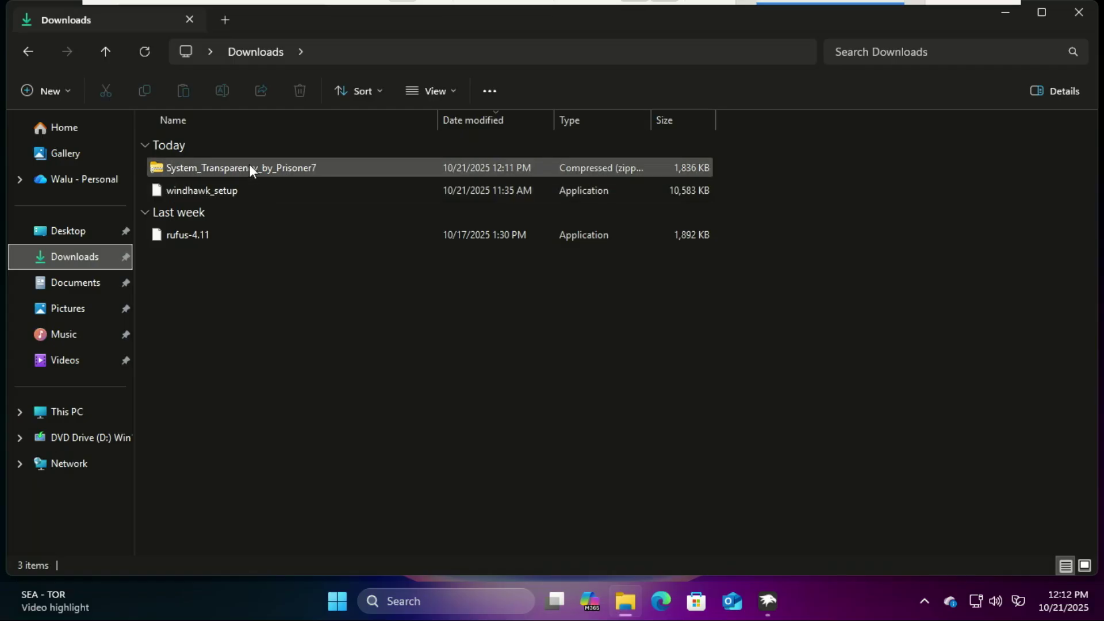
- Extract the downloaded System Transparency ZIP into the suggested System_Transparency_by_Prisoner7 folder
{"action": "right_click", "coordinate": [249, 165]}
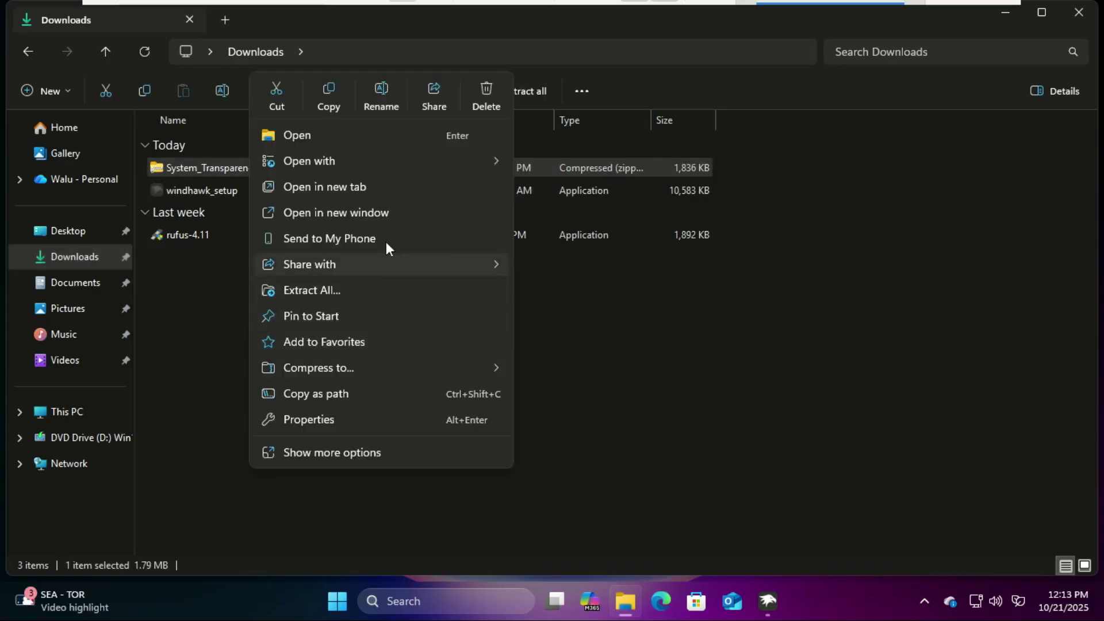
{"action": "left_click", "coordinate": [346, 293]}
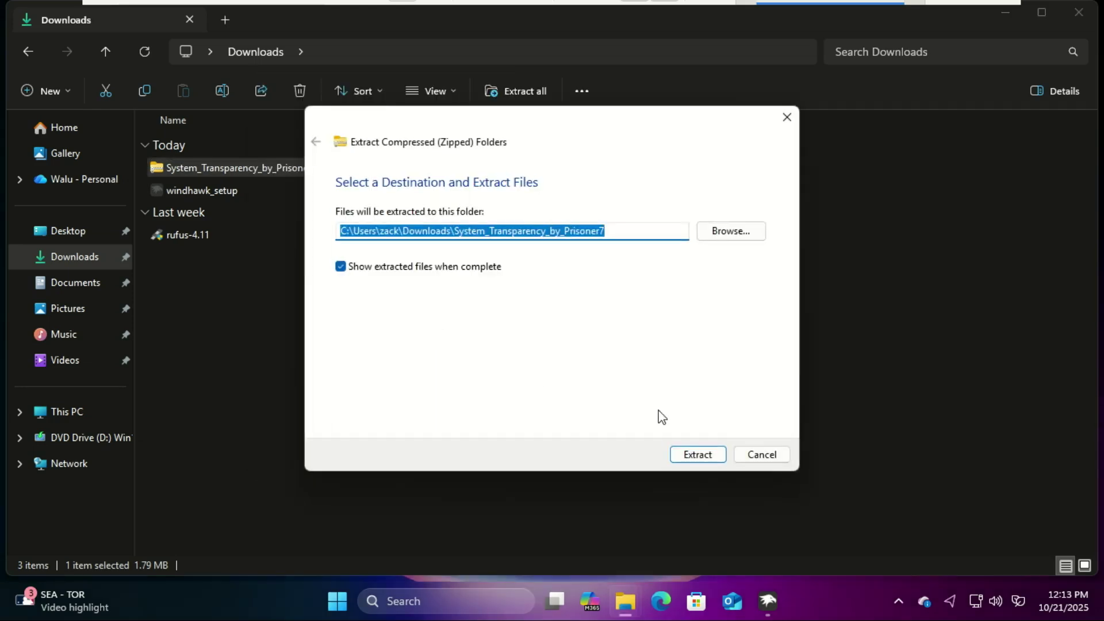
{"action": "left_click", "coordinate": [702, 454]}
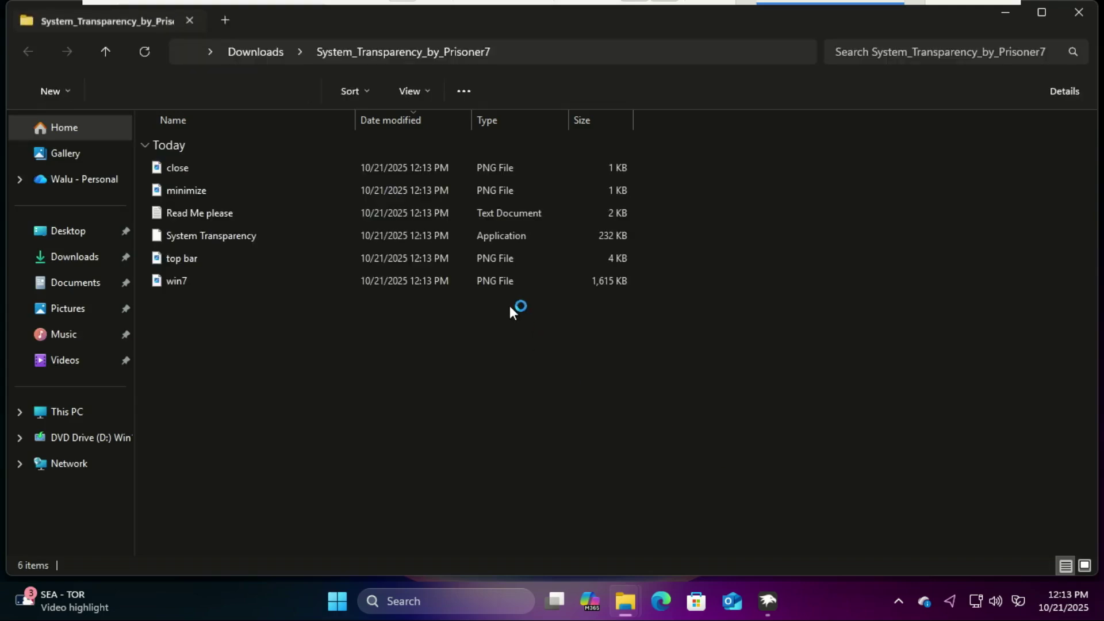
- Copy the System Transparency application from the extracted folder
{"action": "left_click", "coordinate": [248, 243]}
{"action": "right_click", "coordinate": [247, 242]}
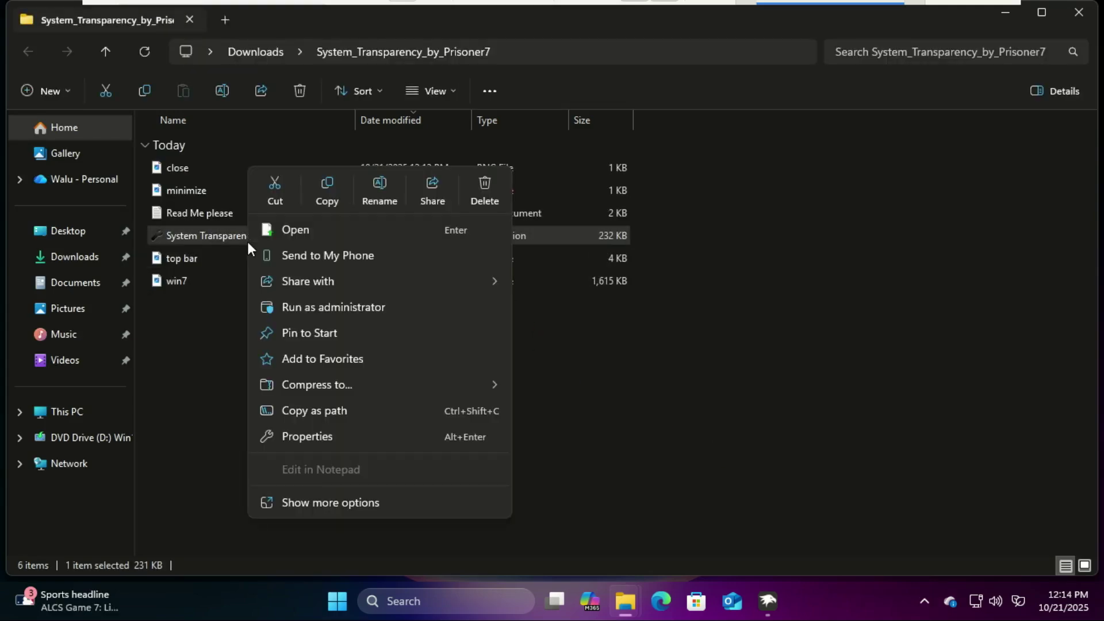
{"action": "left_click", "coordinate": [329, 198]}
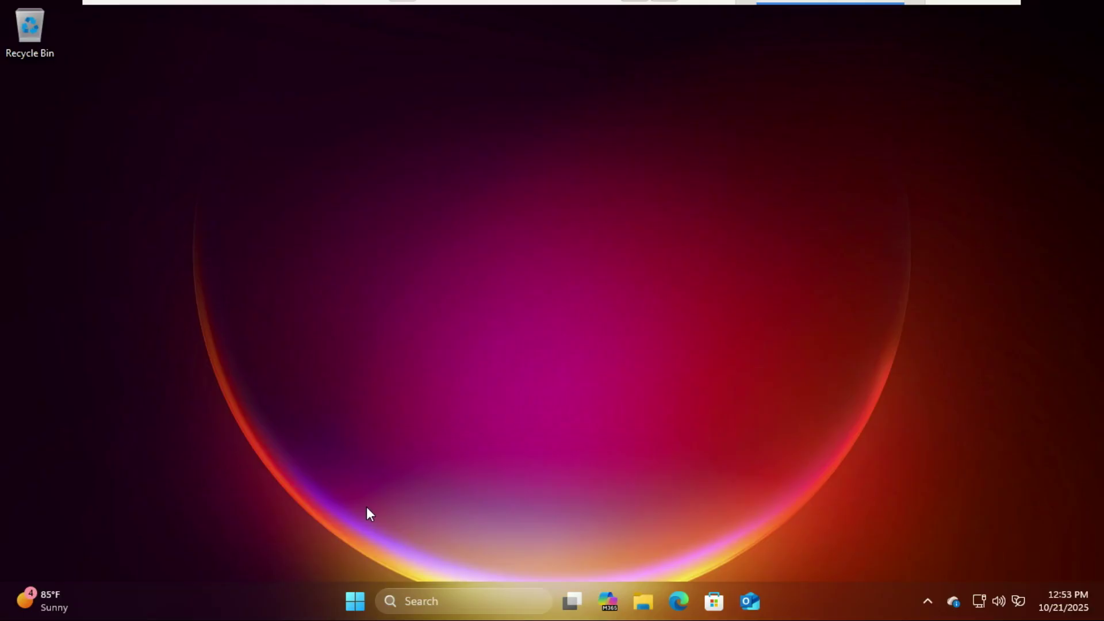
- Open the Startup folder by running shell:startup in the Run dialog
{"action": "key", "text": "super+r"}
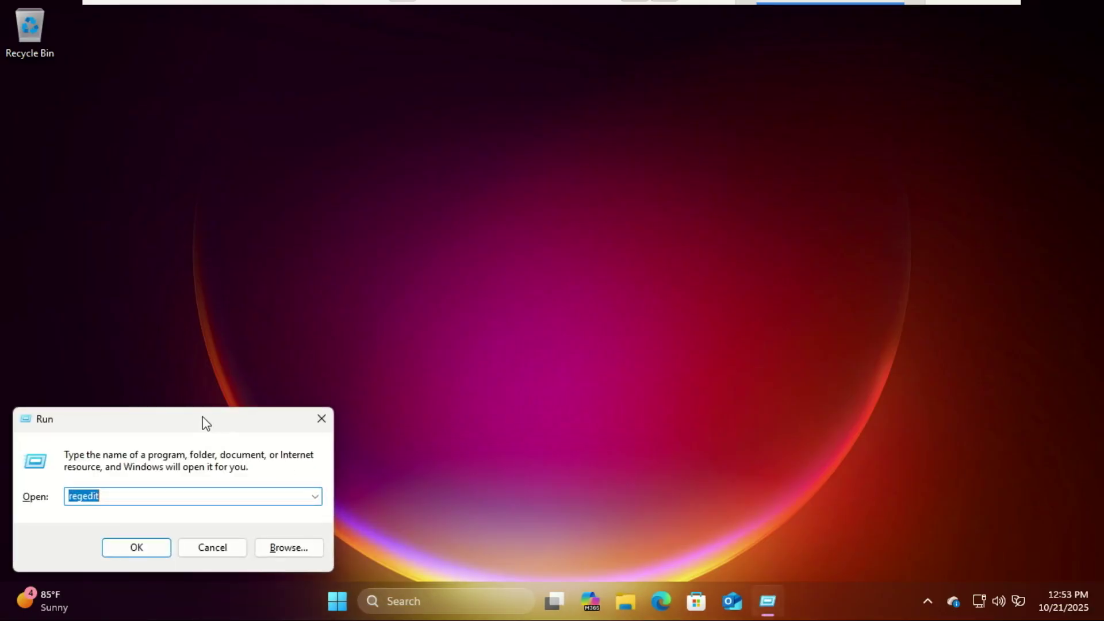
{"action": "left_click_drag", "start_coordinate": [202, 416], "coordinate": [472, 275]}
{"action": "key", "text": "BackSpace"}
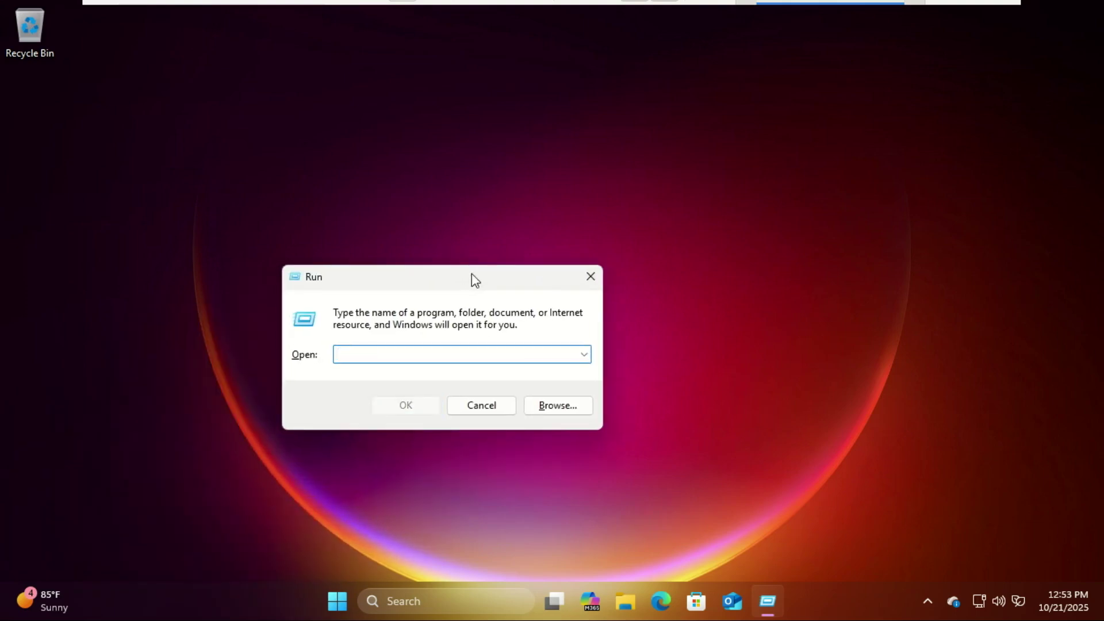
{"action": "type", "text": "shell:startup"}
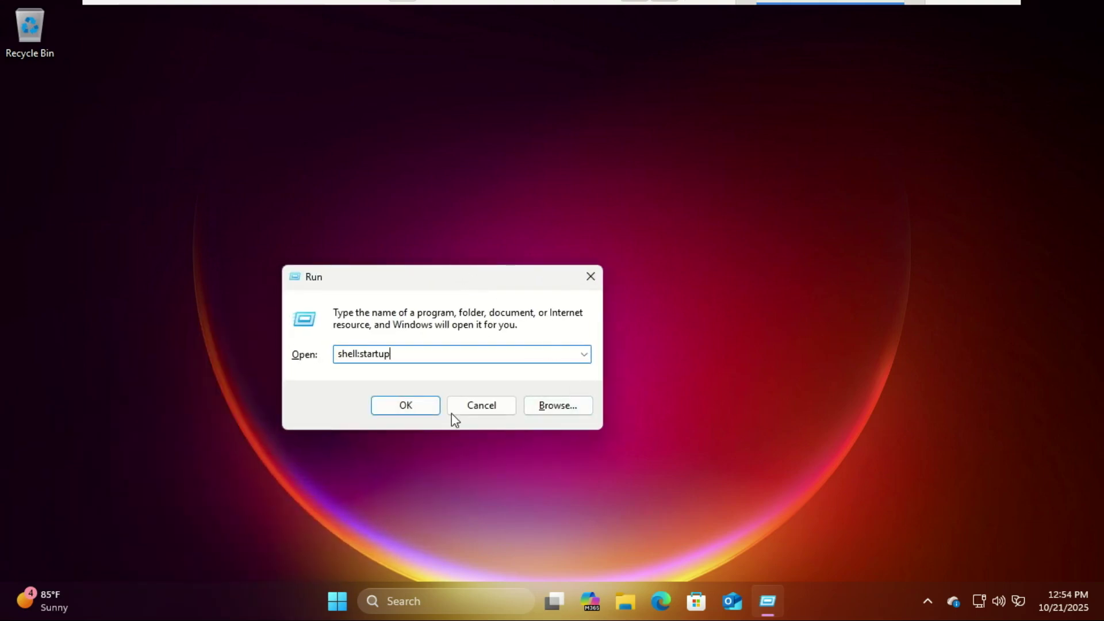
{"action": "left_click", "coordinate": [406, 399]}
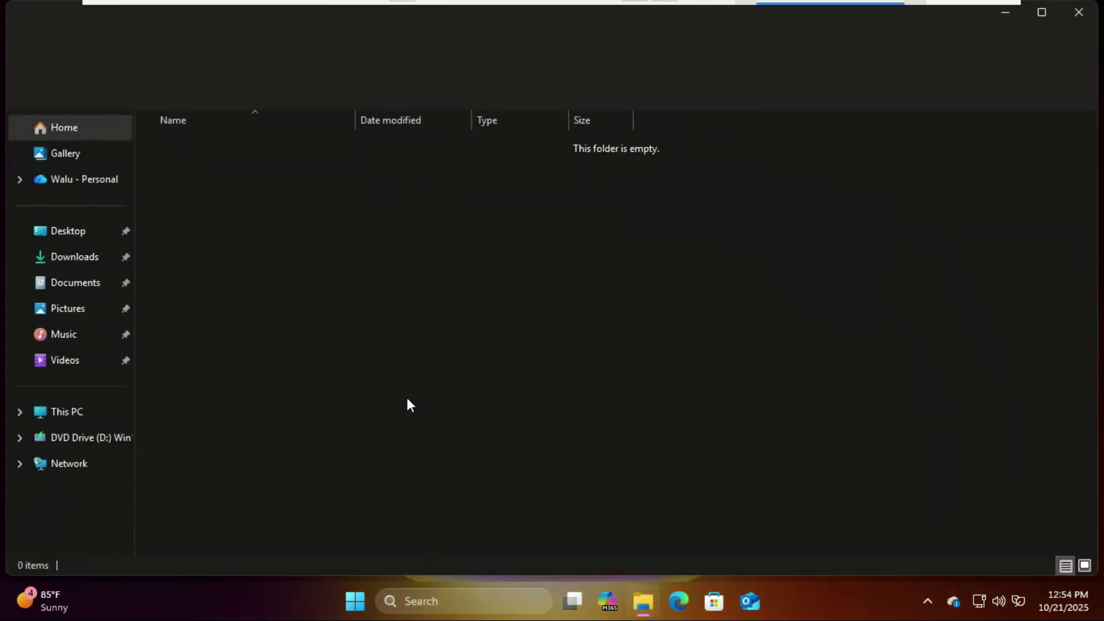
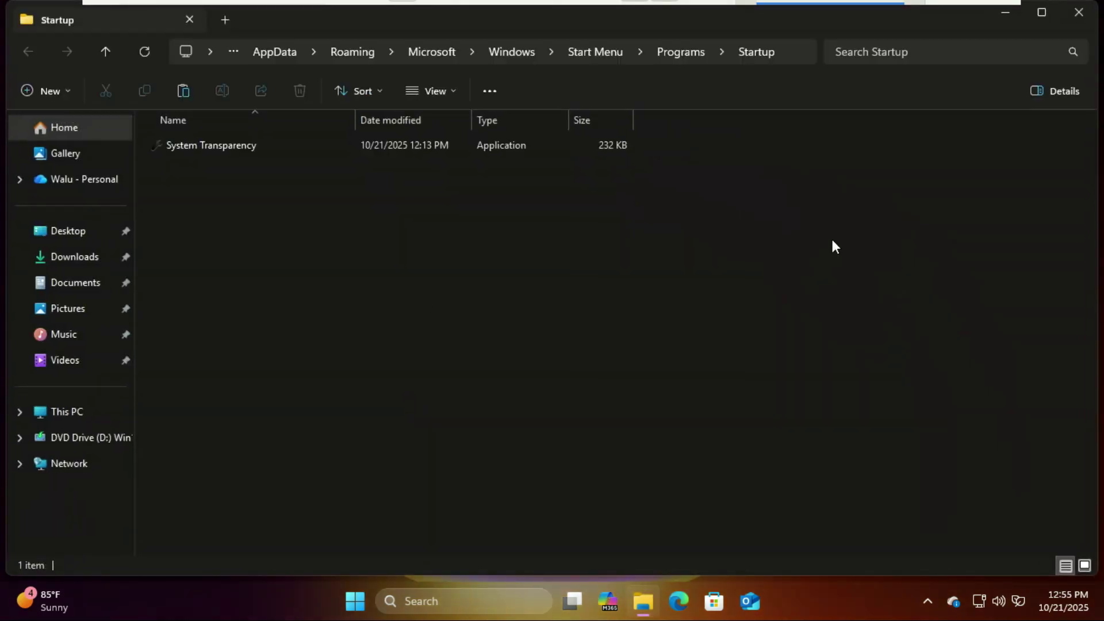
- Launch System Transparency from the Startup folder, dismiss its notification, and switch to Documents
{"action": "double_click", "coordinate": [228, 151]}
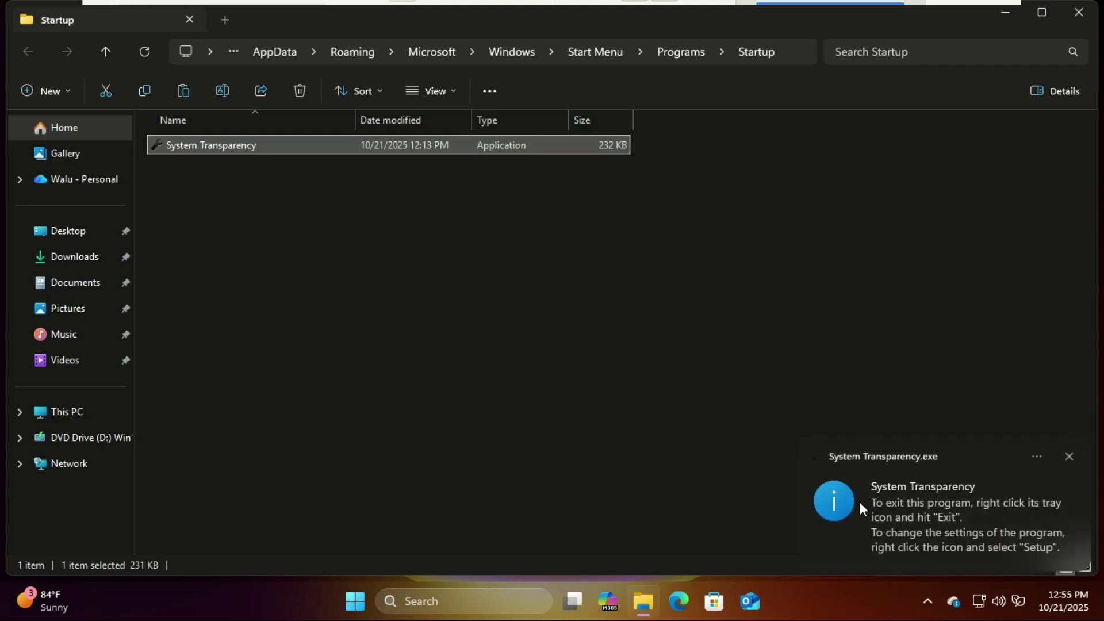
{"action": "left_click", "coordinate": [956, 551]}
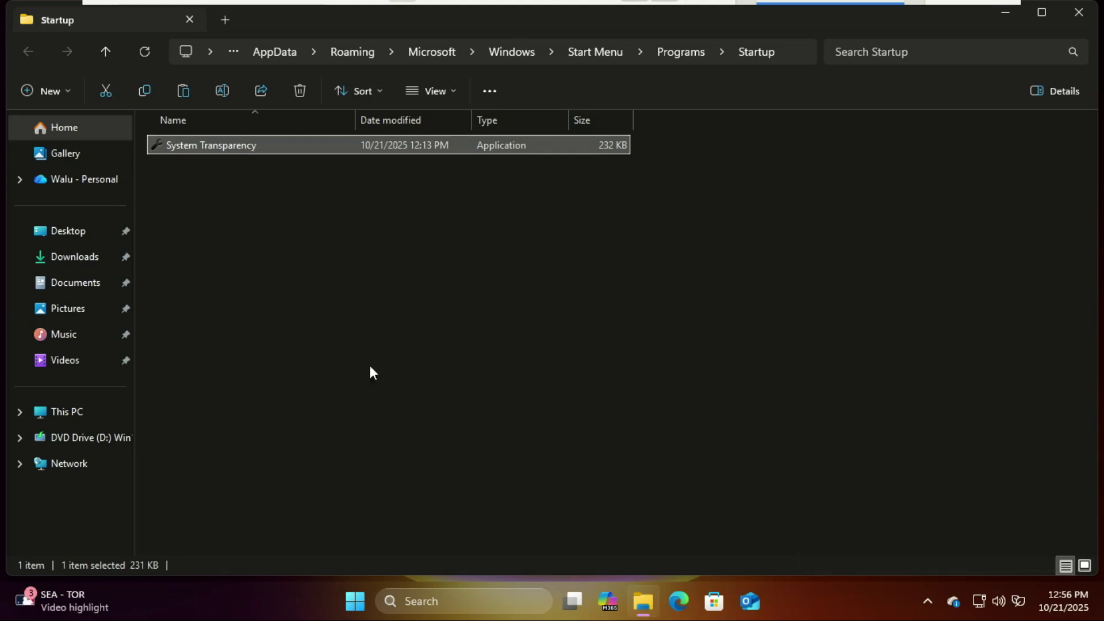
{"action": "left_click", "coordinate": [83, 284]}
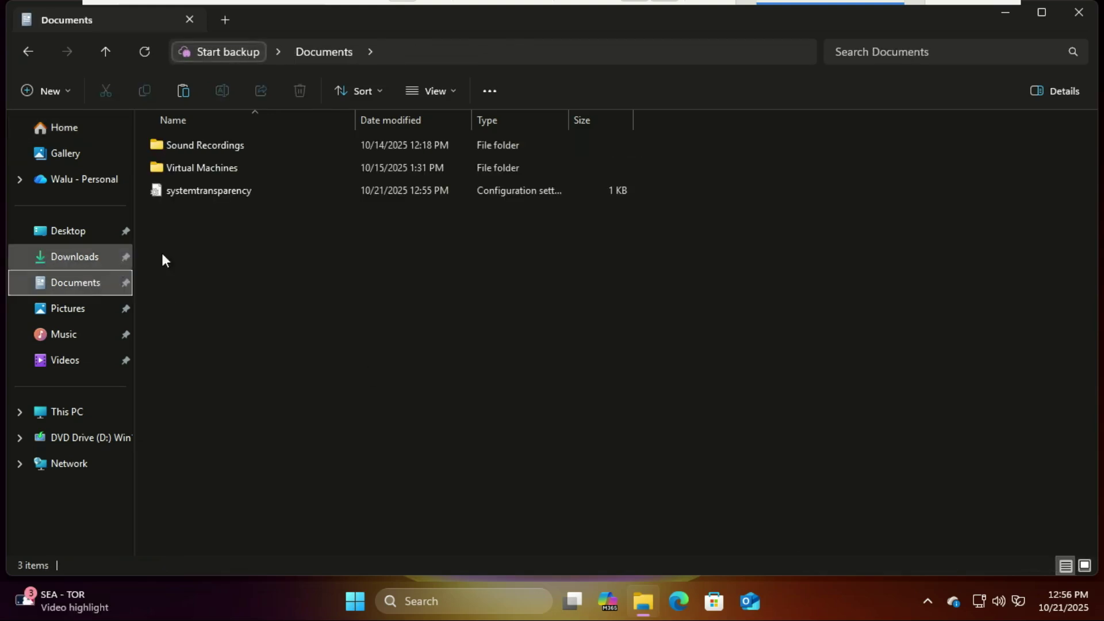
- Edit systemtransparency.ini in Notepad to trans=230 and explorer=1, then save the file
{"action": "double_click", "coordinate": [232, 195]}
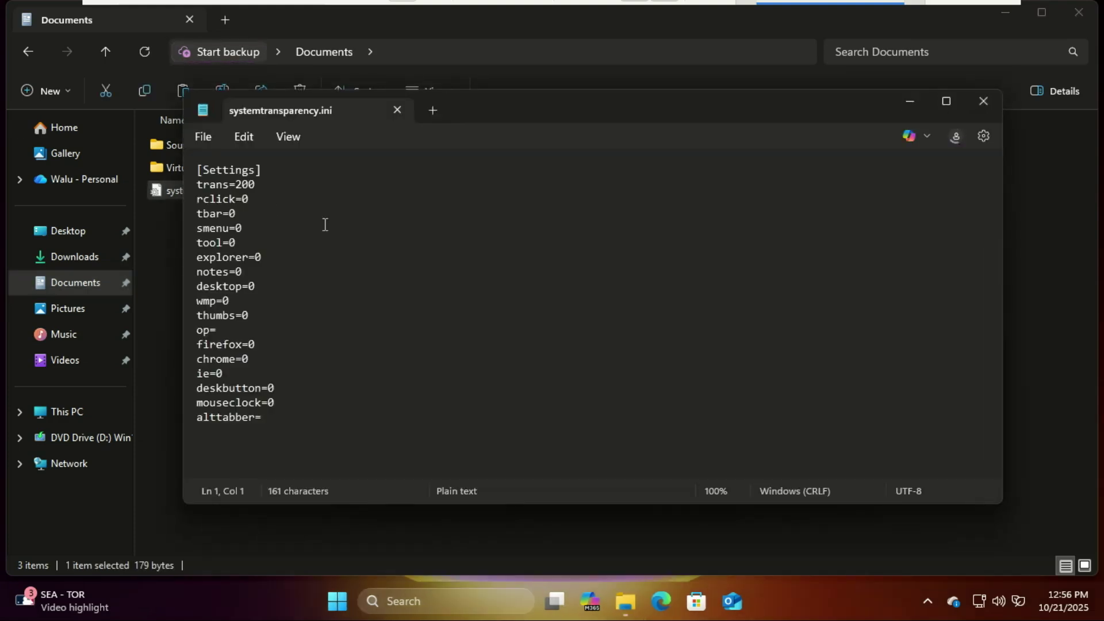
{"action": "left_click", "coordinate": [263, 183]}
{"action": "key", "text": "BackSpace"}
{"action": "key", "text": "BackSpace"}
{"action": "type", "text": "30"}
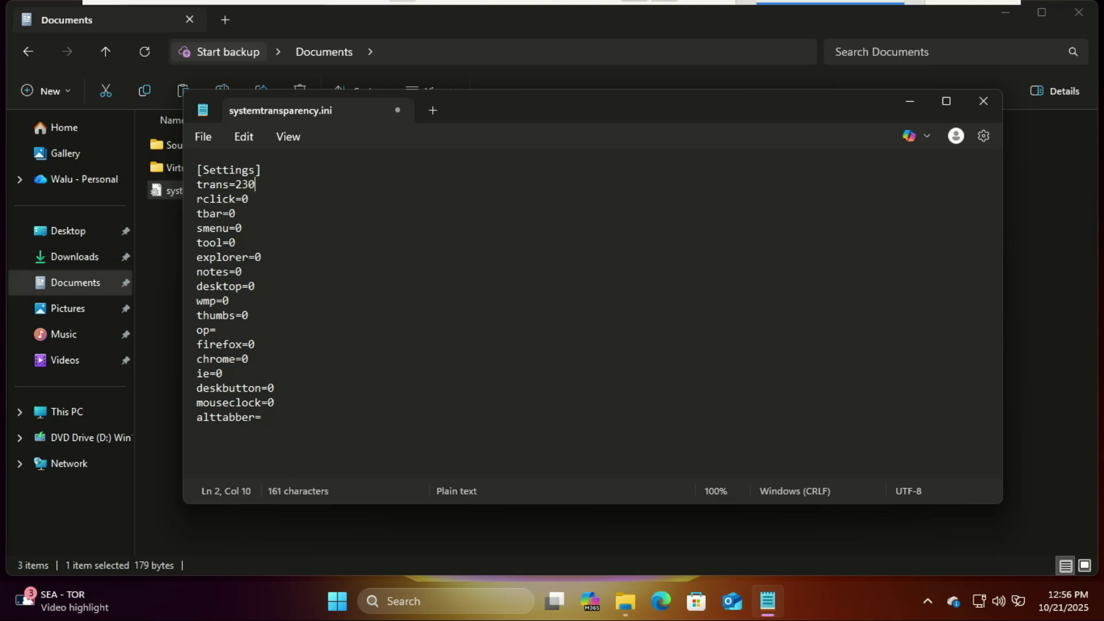
{"action": "left_click", "coordinate": [263, 257]}
{"action": "key", "text": "BackSpace"}
{"action": "type", "text": "1"}
{"action": "left_click", "coordinate": [200, 137]}
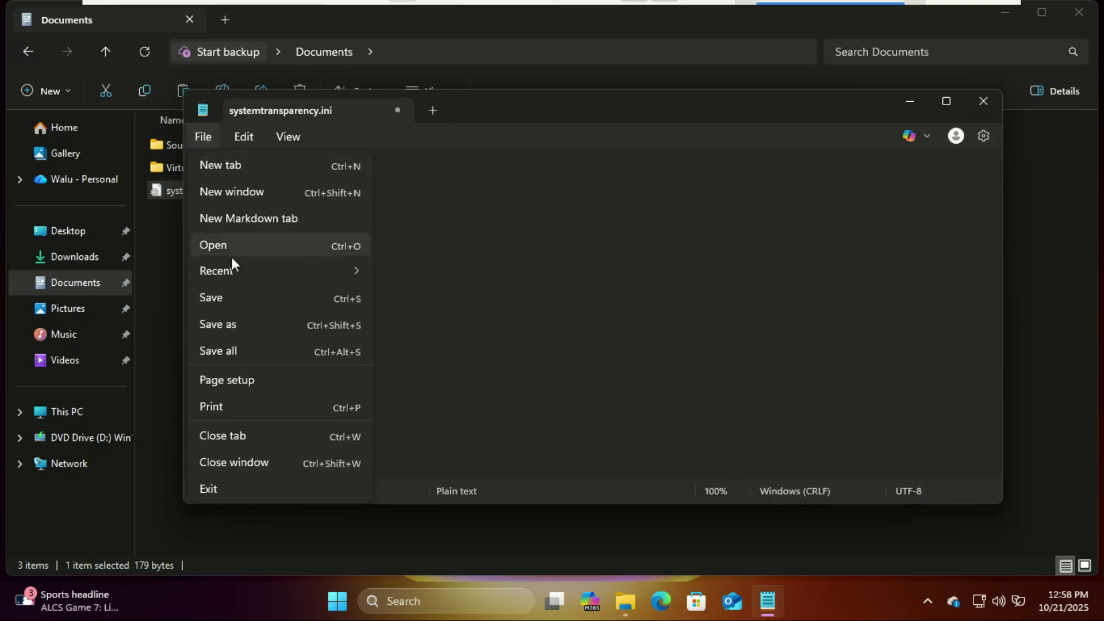
{"action": "left_click", "coordinate": [231, 296]}
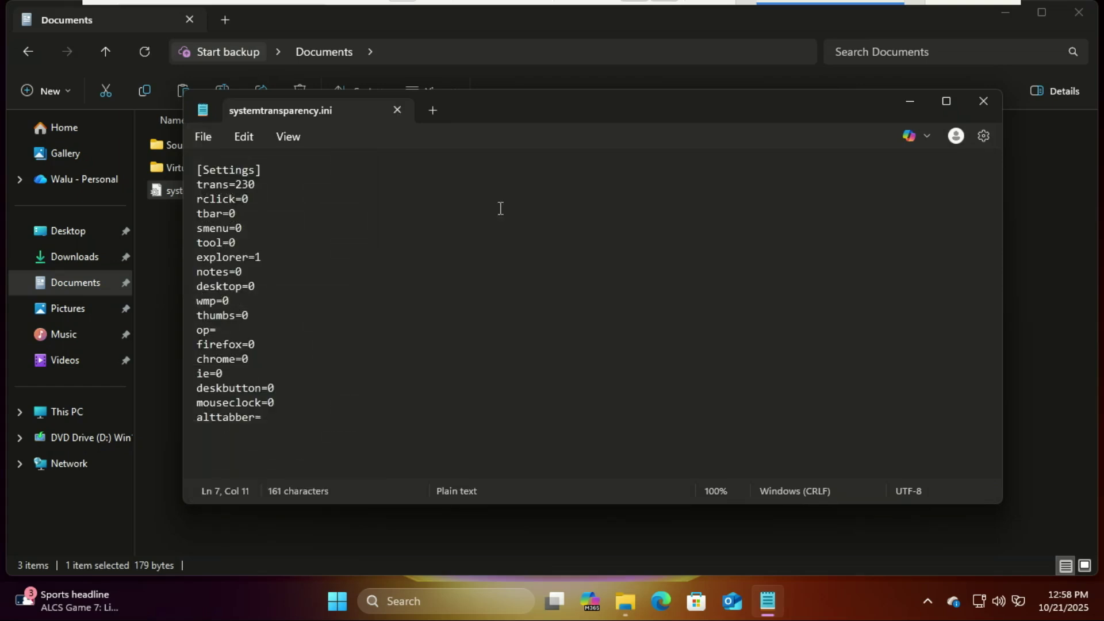
- Close Notepad and set System Transparency's Setup and Info to level 230, affecting all Explorer windows
{"action": "left_click", "coordinate": [981, 101]}
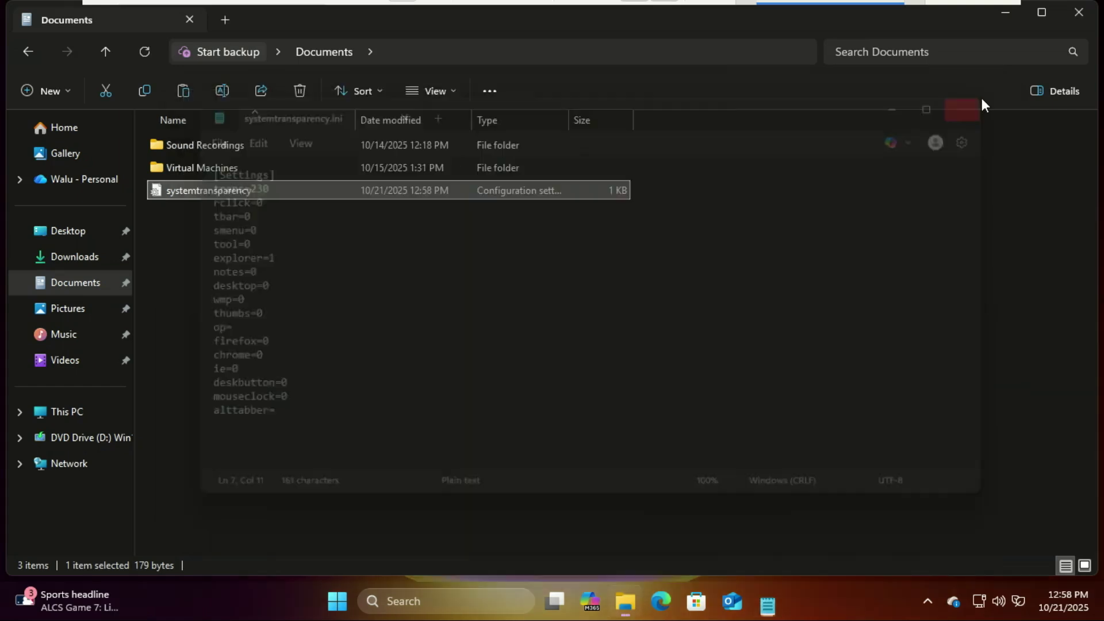
{"action": "left_click", "coordinate": [928, 601]}
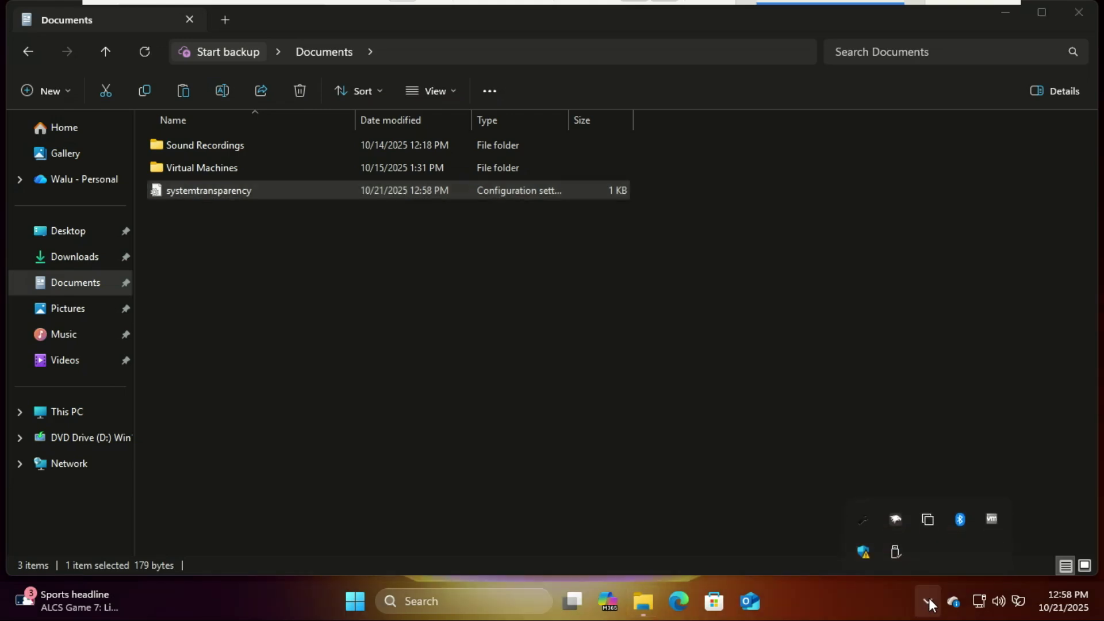
{"action": "right_click", "coordinate": [865, 524]}
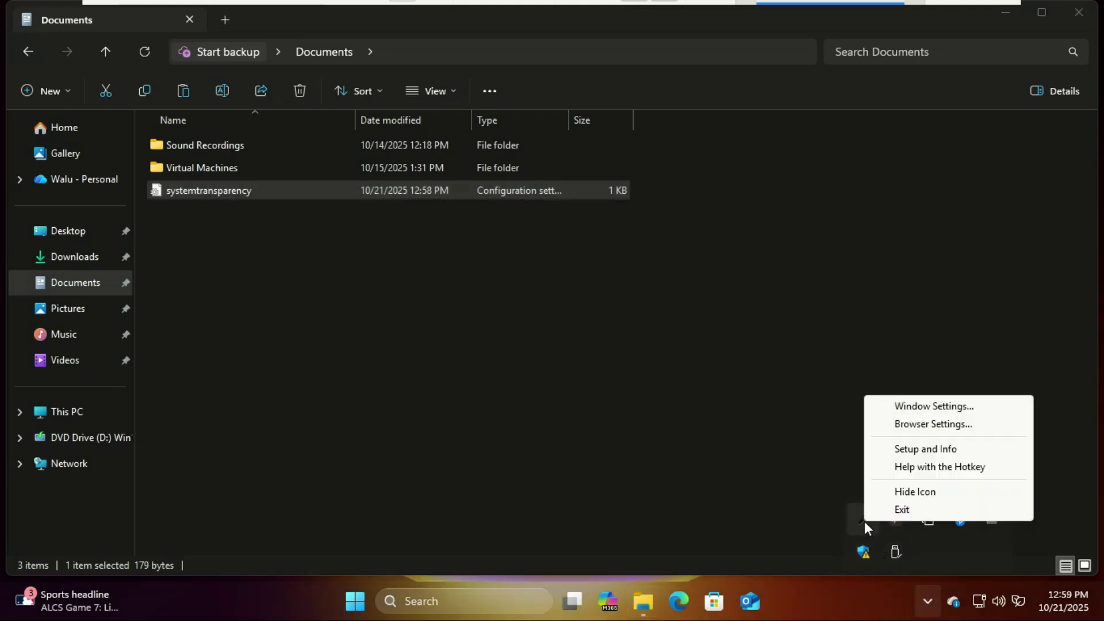
{"action": "left_click", "coordinate": [913, 449]}
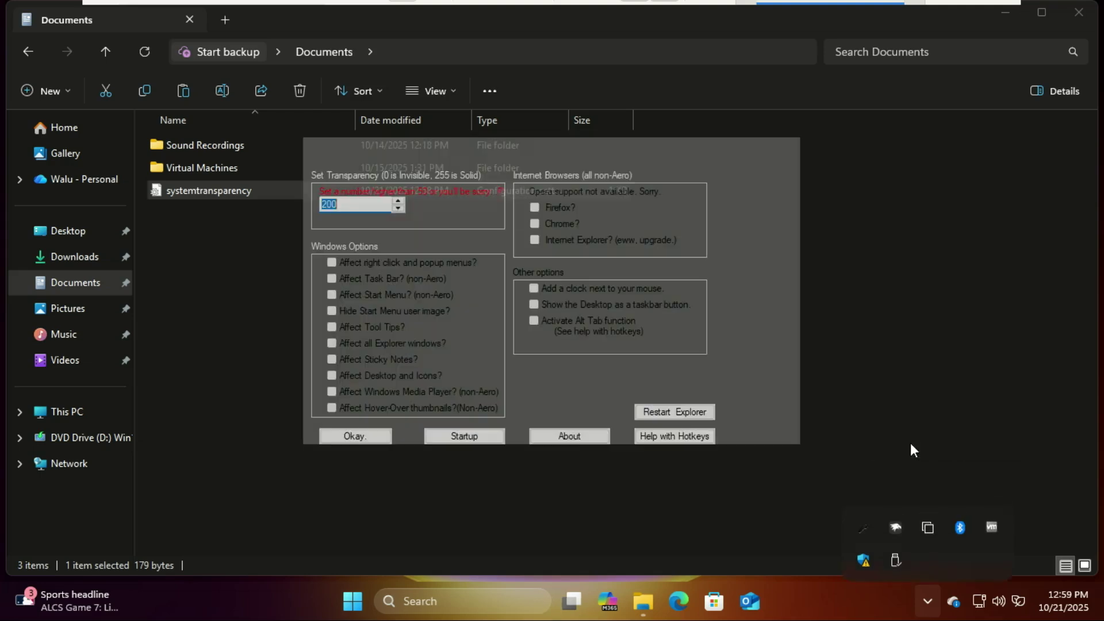
{"action": "left_click", "coordinate": [349, 205]}
{"action": "key", "text": "BackSpace"}
{"action": "key", "text": "BackSpace"}
{"action": "type", "text": "30"}
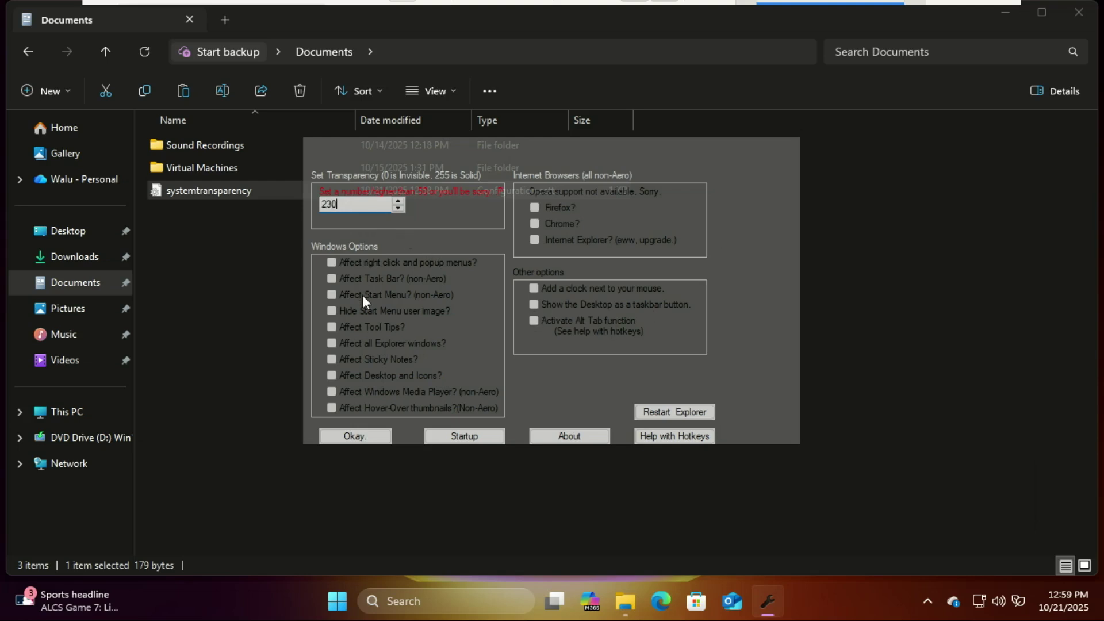
{"action": "left_click", "coordinate": [333, 343]}
{"action": "left_click", "coordinate": [359, 438]}
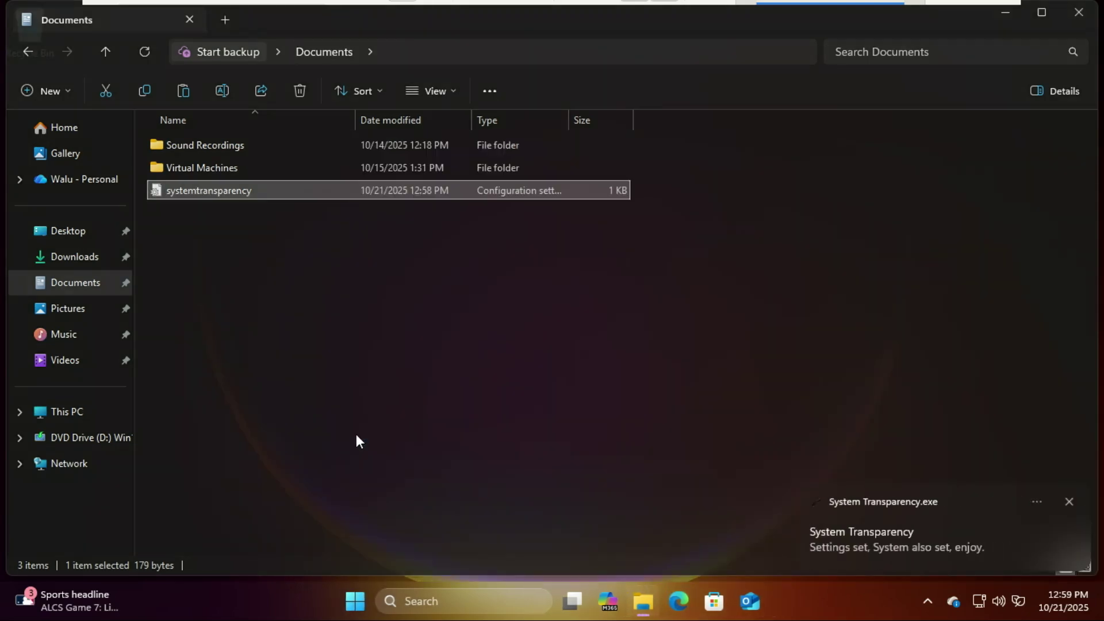
- Dismiss the 'Settings set' notification, close File Explorer, and check the Start menu's transparency
{"action": "left_click", "coordinate": [980, 113]}
{"action": "left_click", "coordinate": [1081, 14]}
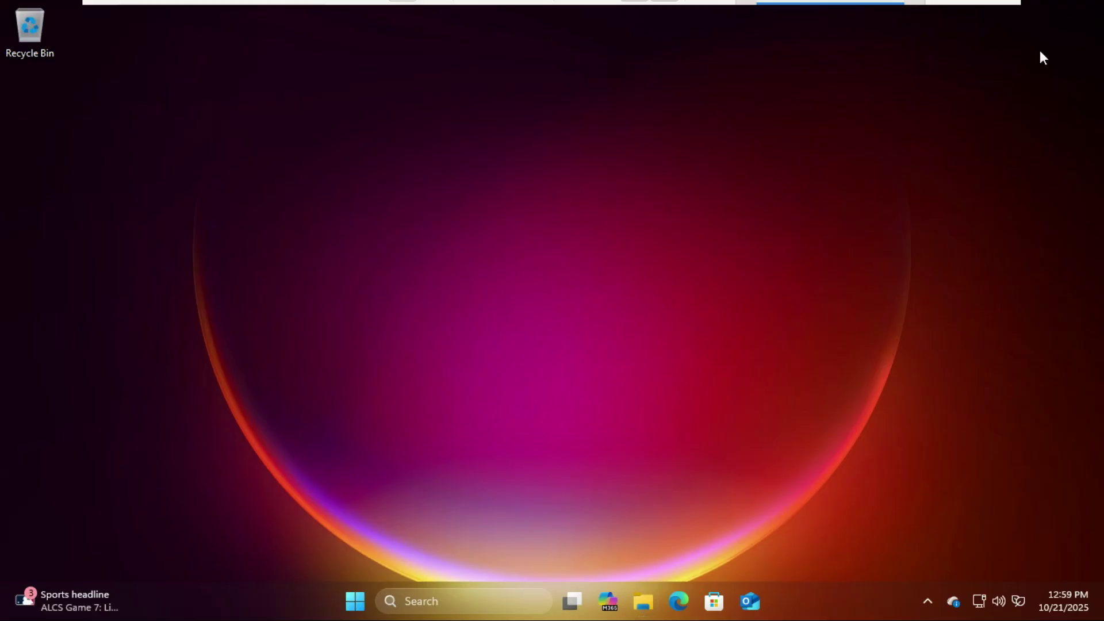
{"action": "left_click", "coordinate": [359, 603]}
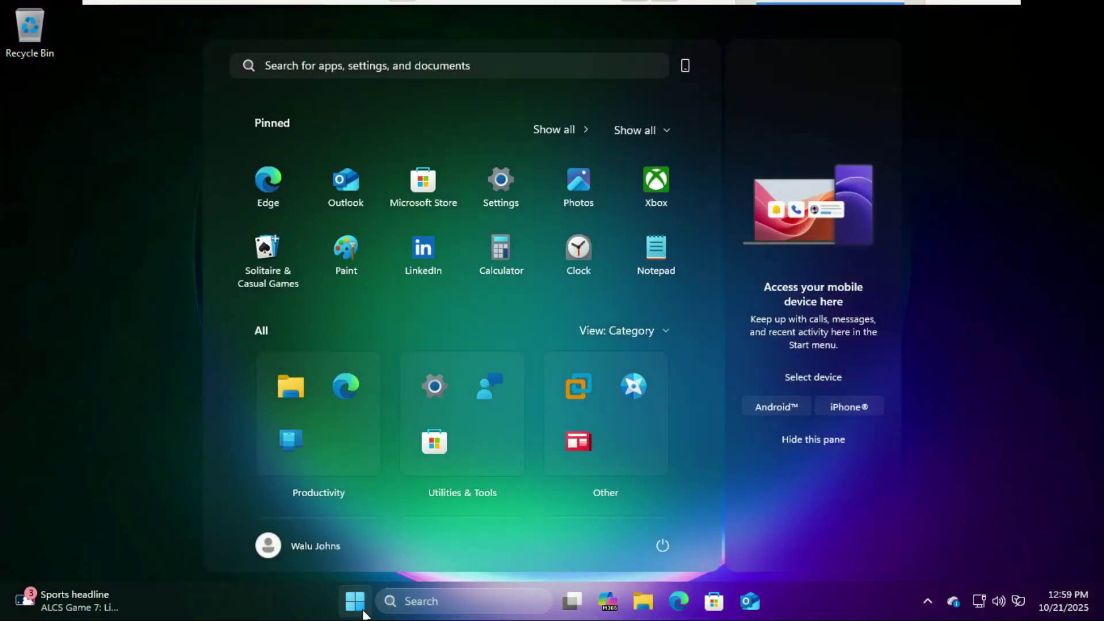
{"action": "left_click", "coordinate": [363, 611]}
- View This PC in the translucent File Explorer, then show the desktop and reopen Start
{"action": "left_click", "coordinate": [645, 603]}
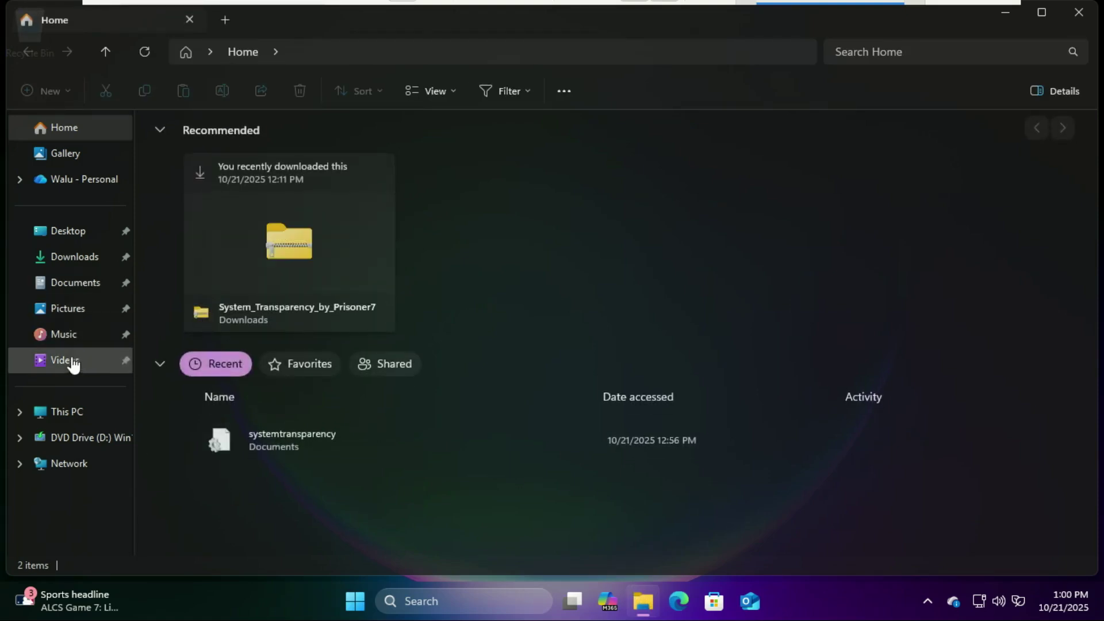
{"action": "left_click", "coordinate": [75, 415]}
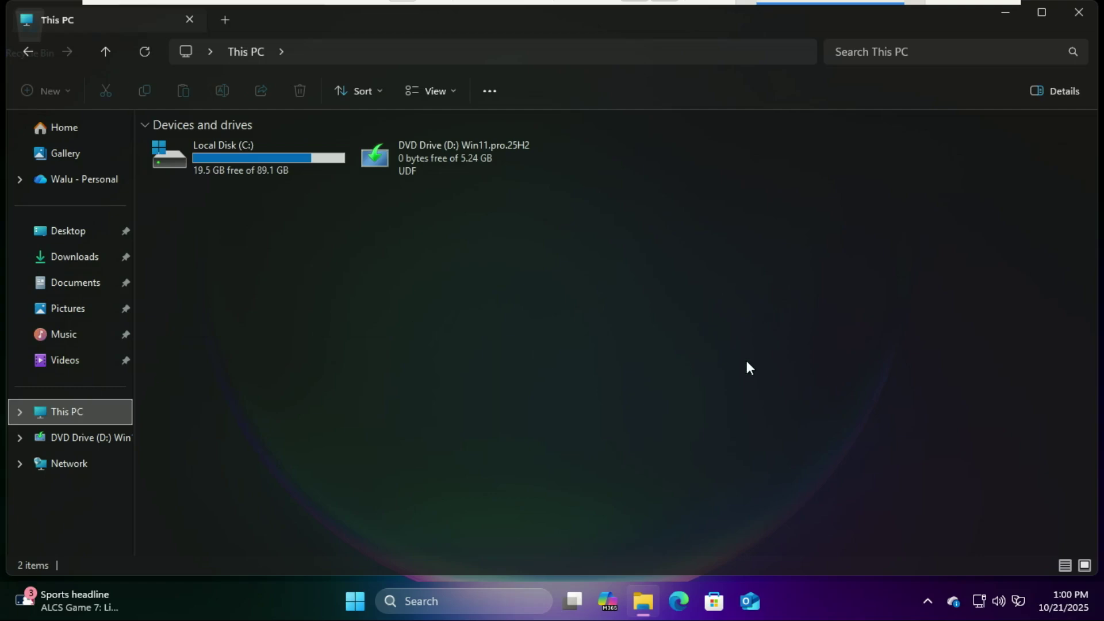
{"action": "key", "text": "super+d"}
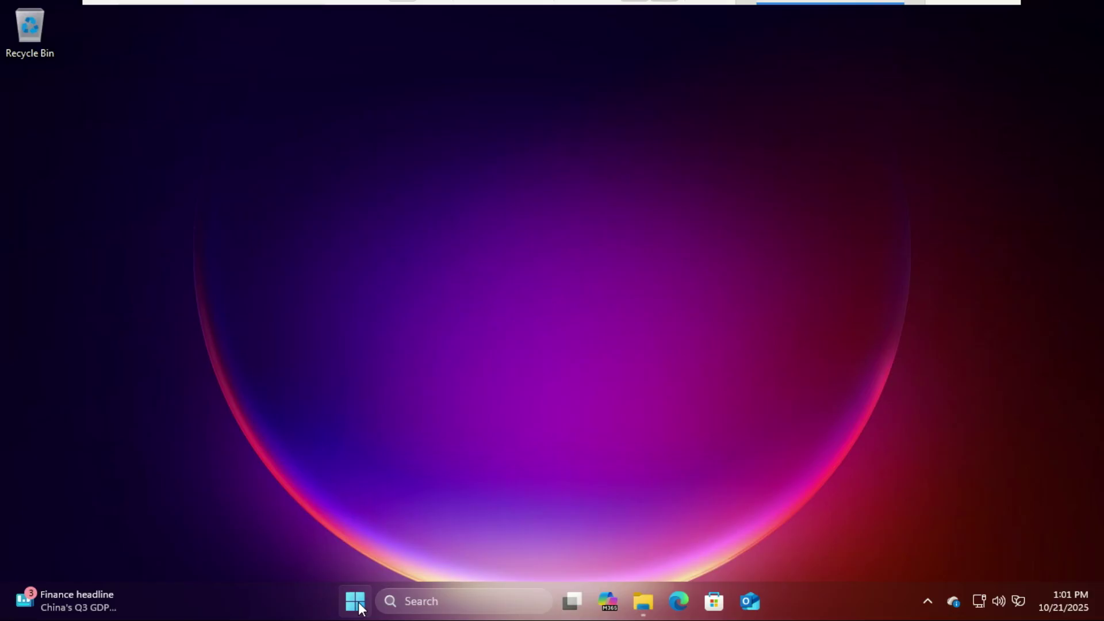
{"action": "left_click", "coordinate": [358, 602]}
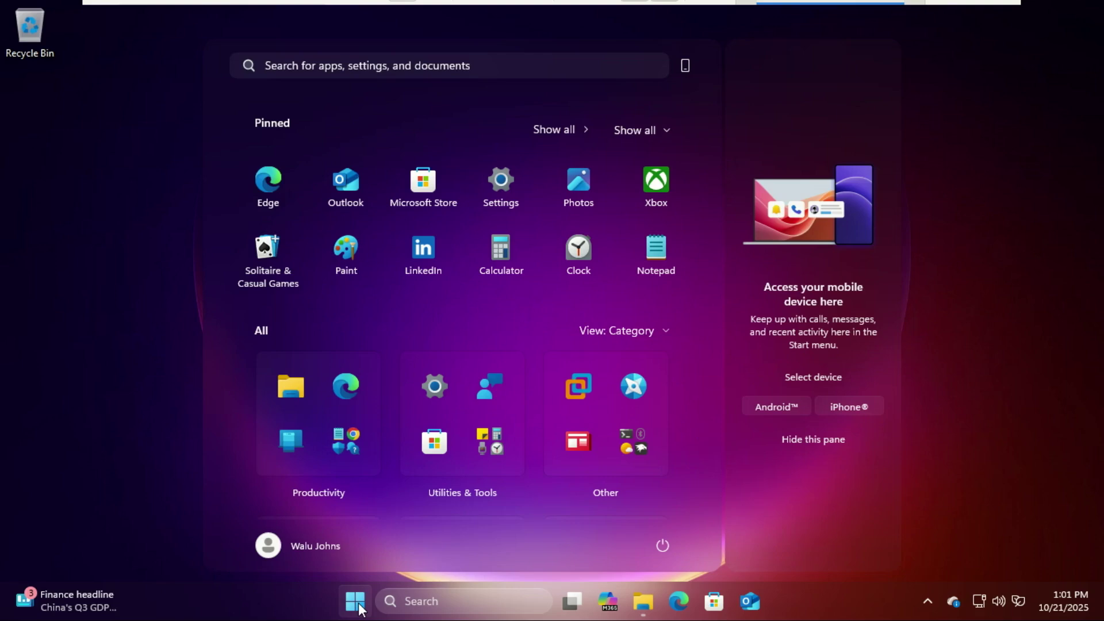